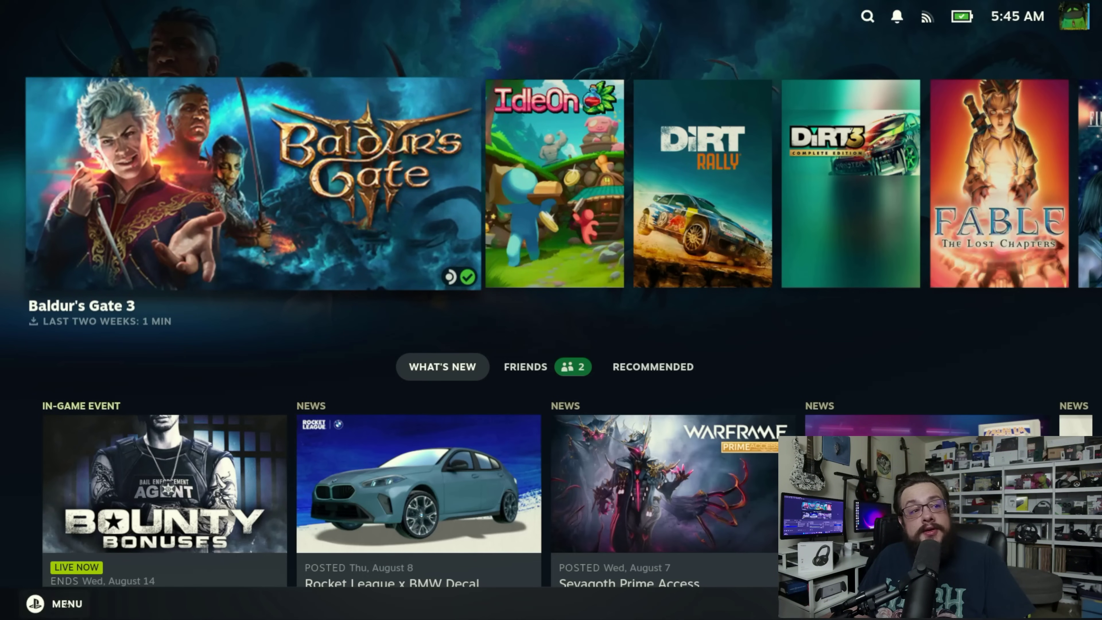
Step: Leave Gaming Mode through the Power menu's Switch to Desktop option
{"action": "left_click", "coordinate": [66, 604]}
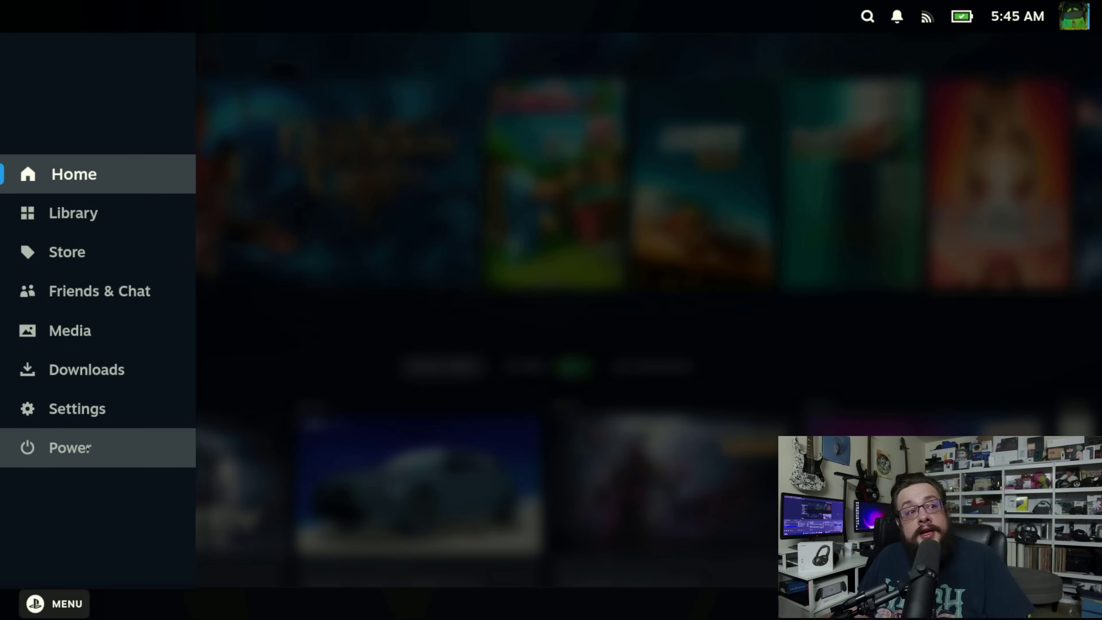
{"action": "left_click", "coordinate": [91, 448]}
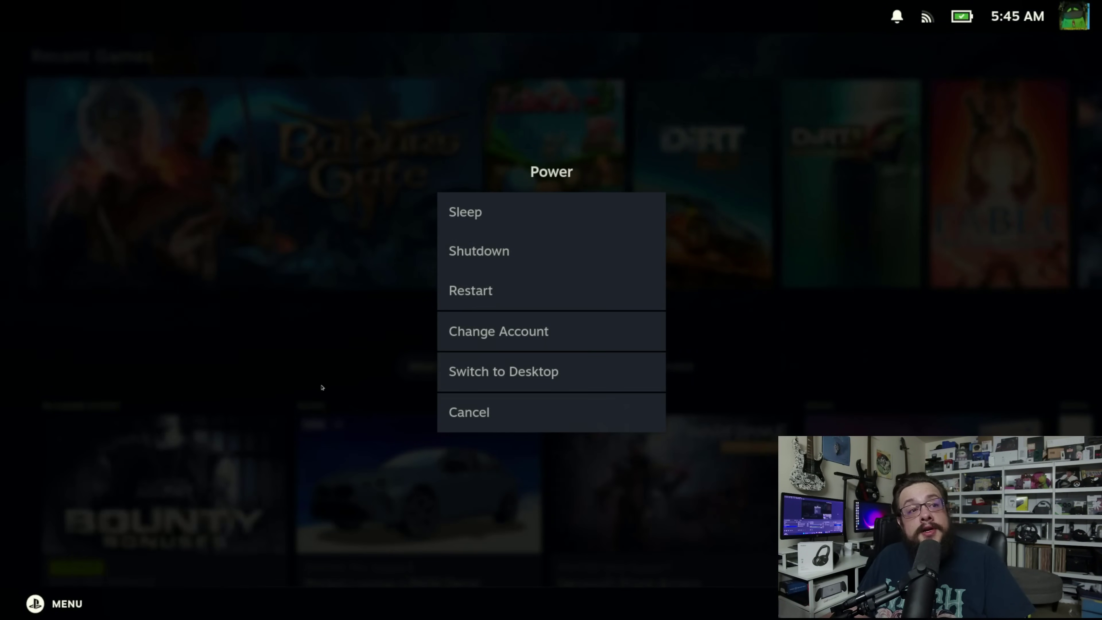
{"action": "left_click", "coordinate": [509, 377]}
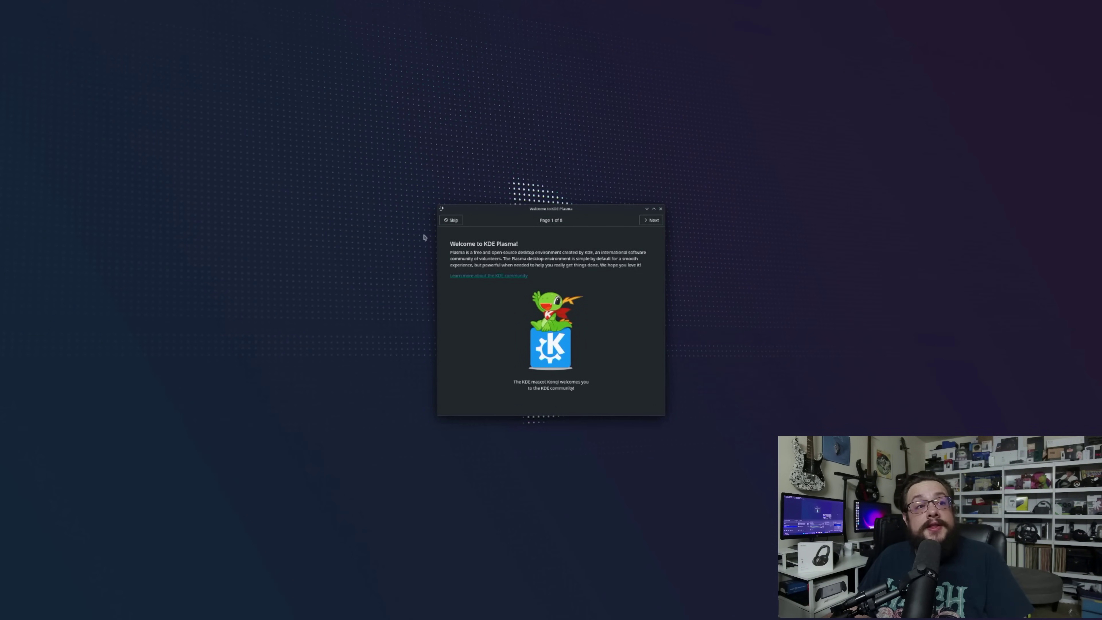
Step: Skip the Plasma welcome tour and open the Users page of System Settings
{"action": "left_click", "coordinate": [450, 220]}
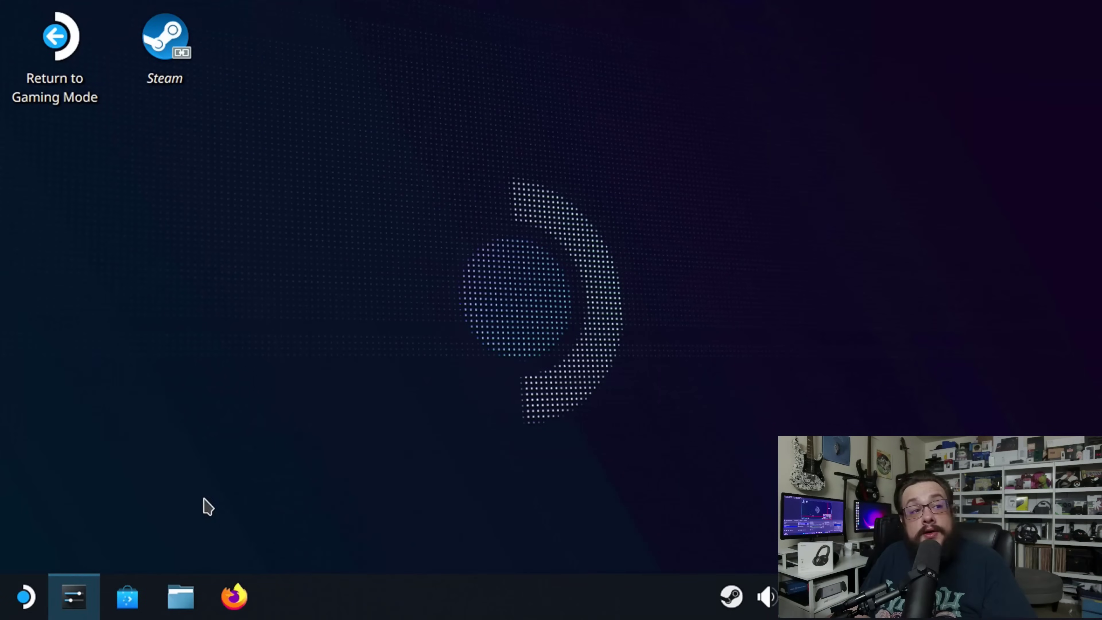
{"action": "left_click", "coordinate": [29, 601]}
{"action": "left_click", "coordinate": [104, 490]}
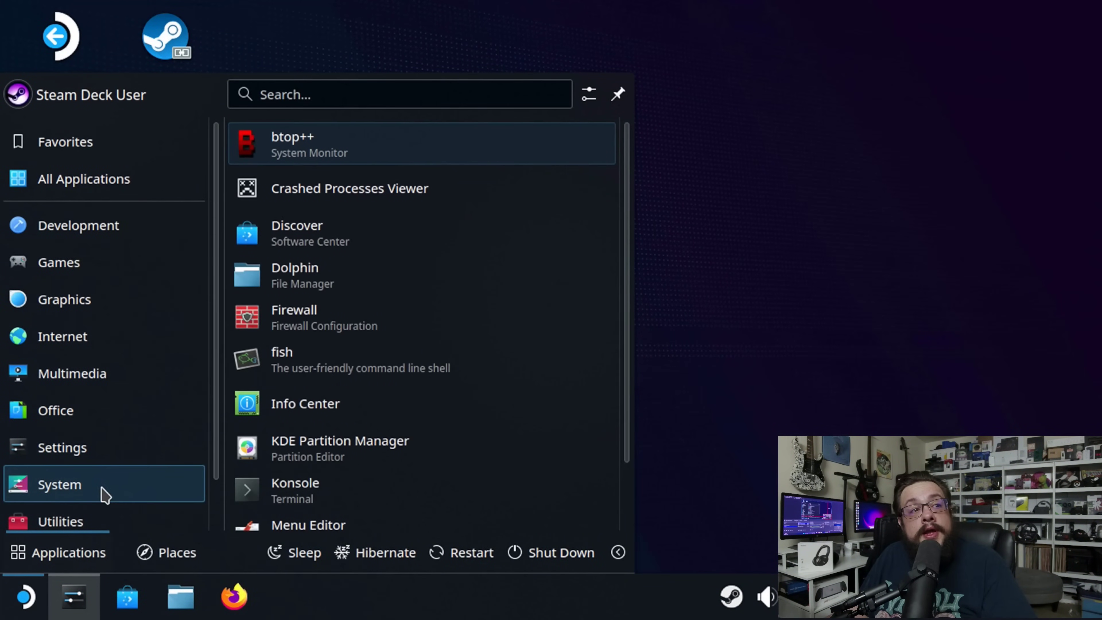
{"action": "mouse_move", "coordinate": [126, 451]}
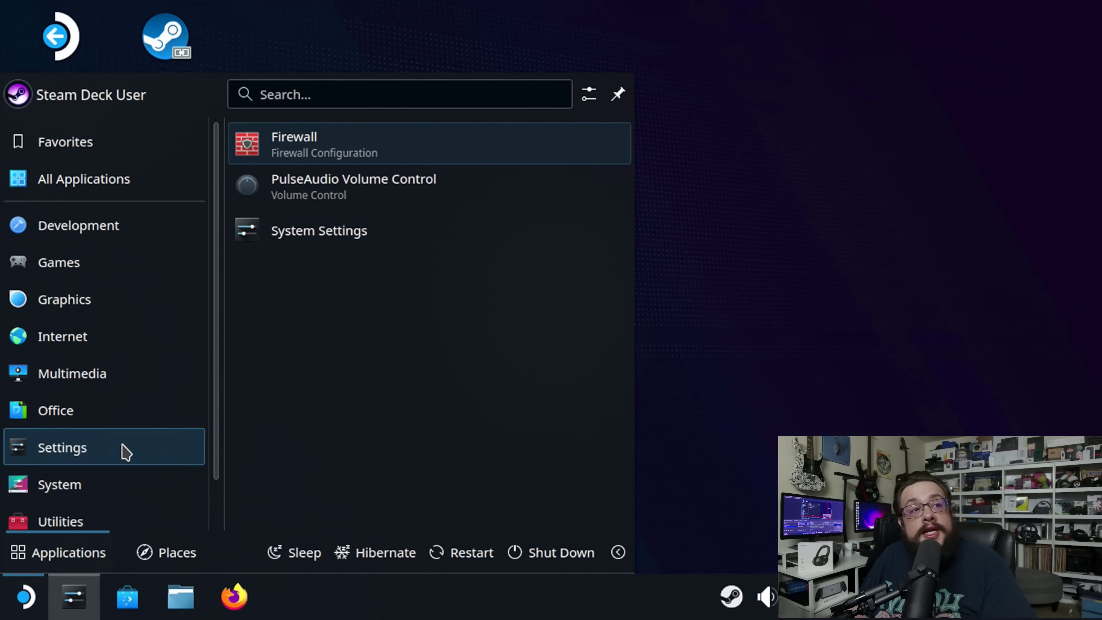
{"action": "left_click", "coordinate": [403, 241]}
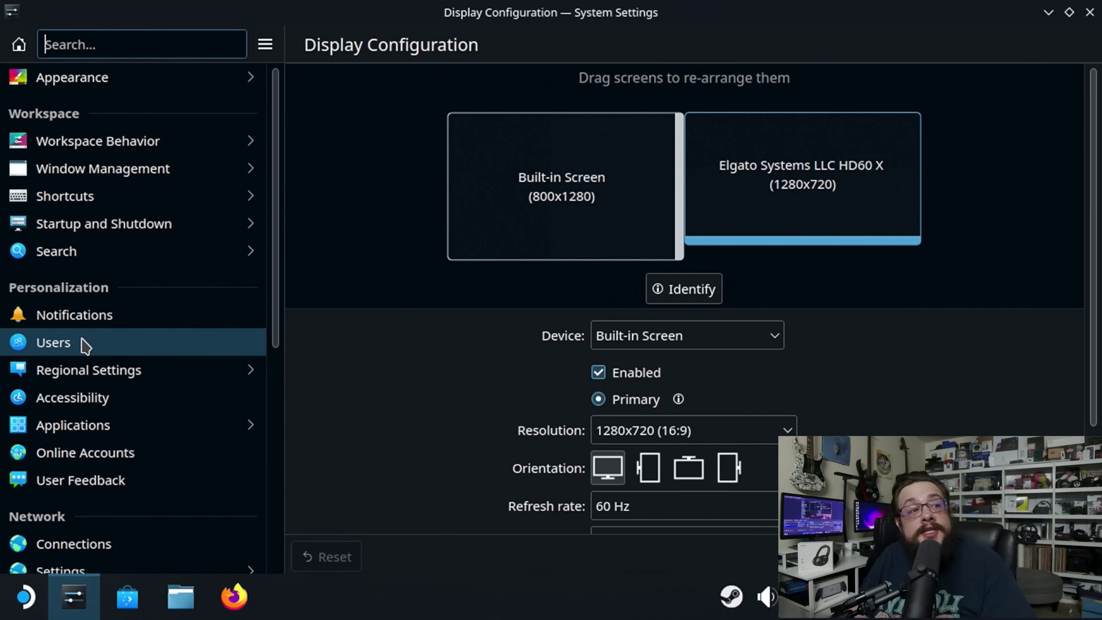
{"action": "left_click", "coordinate": [80, 340]}
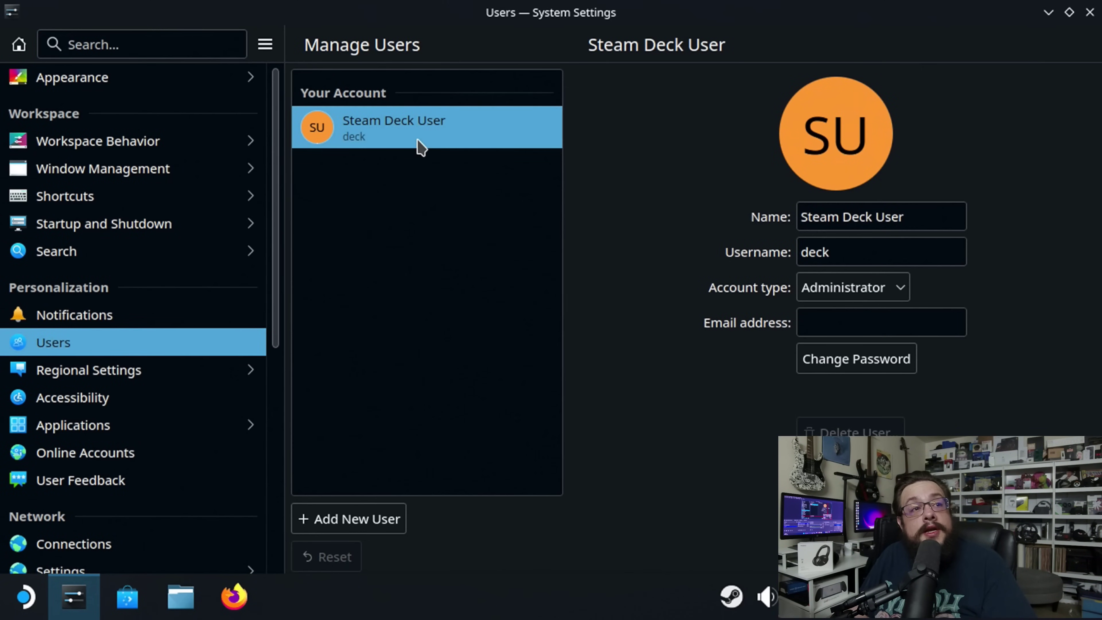
Step: Set and confirm a new password for the Steam Deck user, then move the window aside
{"action": "left_click", "coordinate": [829, 252]}
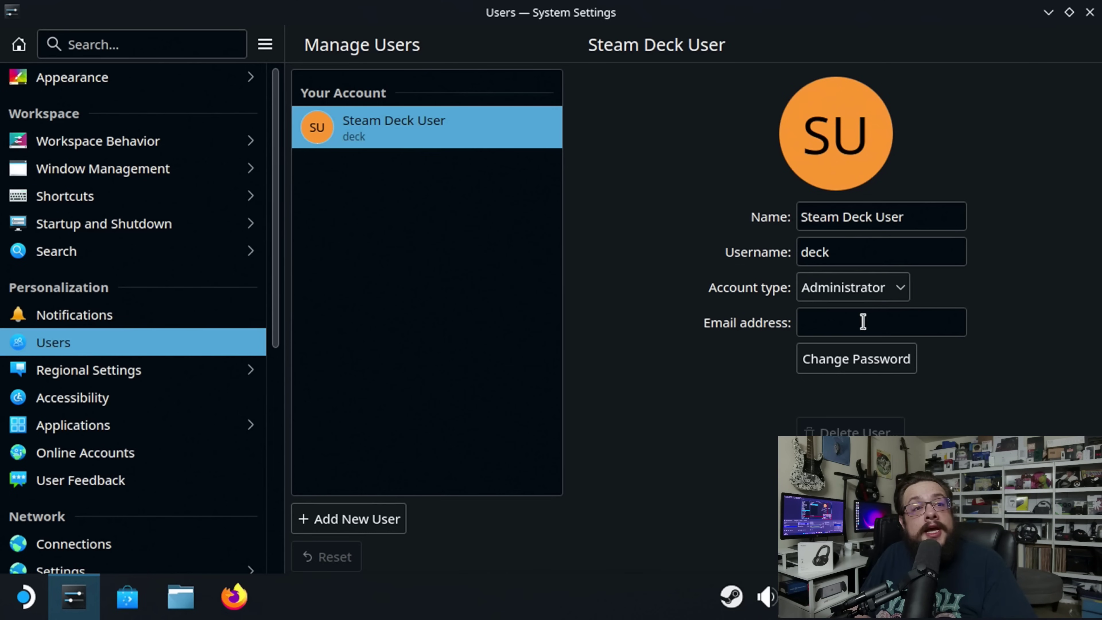
{"action": "left_click", "coordinate": [851, 366]}
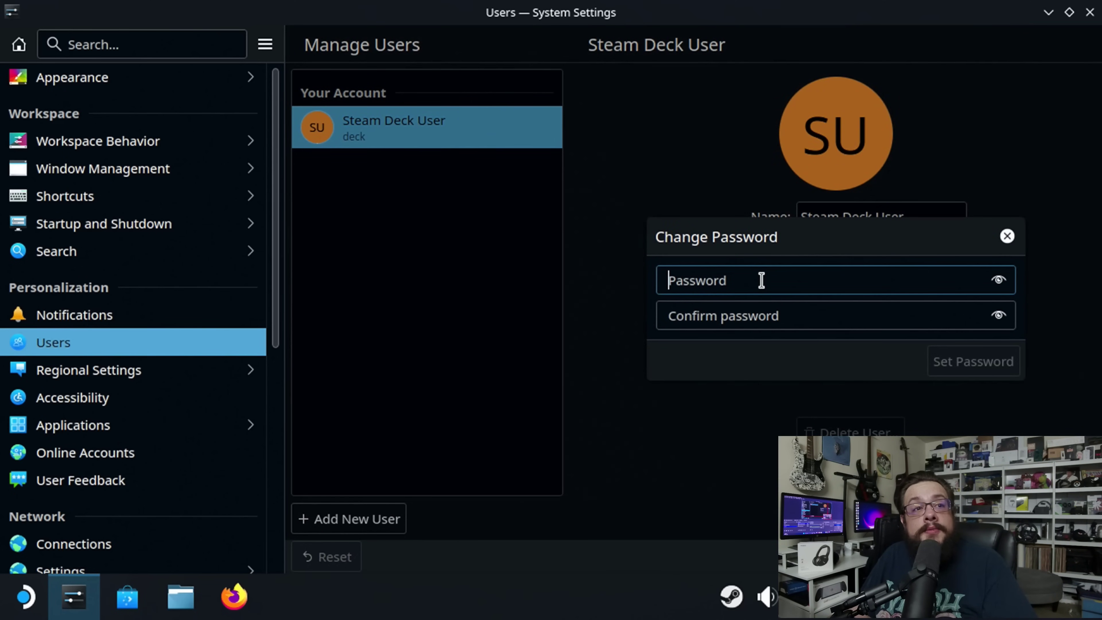
{"action": "type", "text": "123"}
{"action": "key", "text": "Tab"}
{"action": "type", "text": "123"}
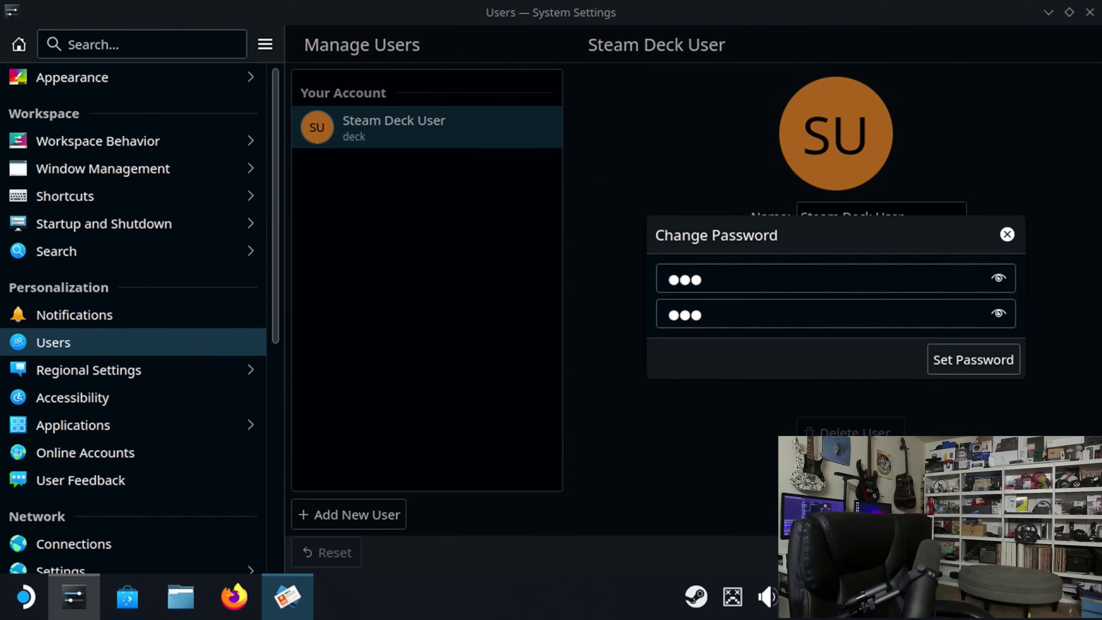
{"action": "left_click", "coordinate": [973, 360]}
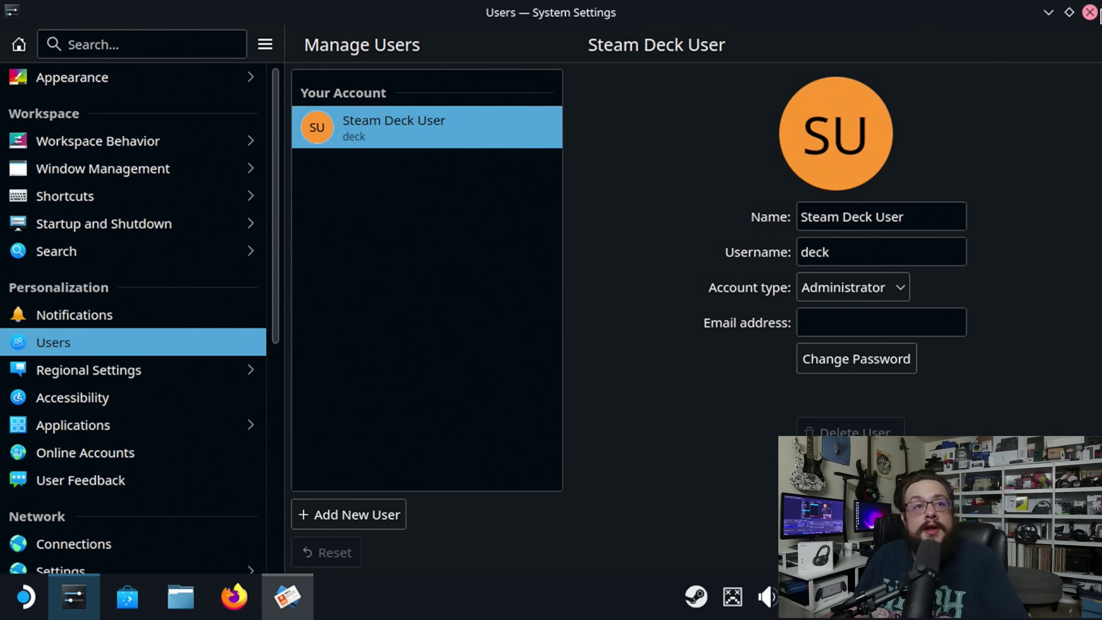
{"action": "left_click_drag", "start_coordinate": [971, 28], "coordinate": [646, 27]}
Step: Close System Settings, launch Konsole, and create the KDE wallet as a classic blowfish encrypted file
{"action": "left_click", "coordinate": [701, 12]}
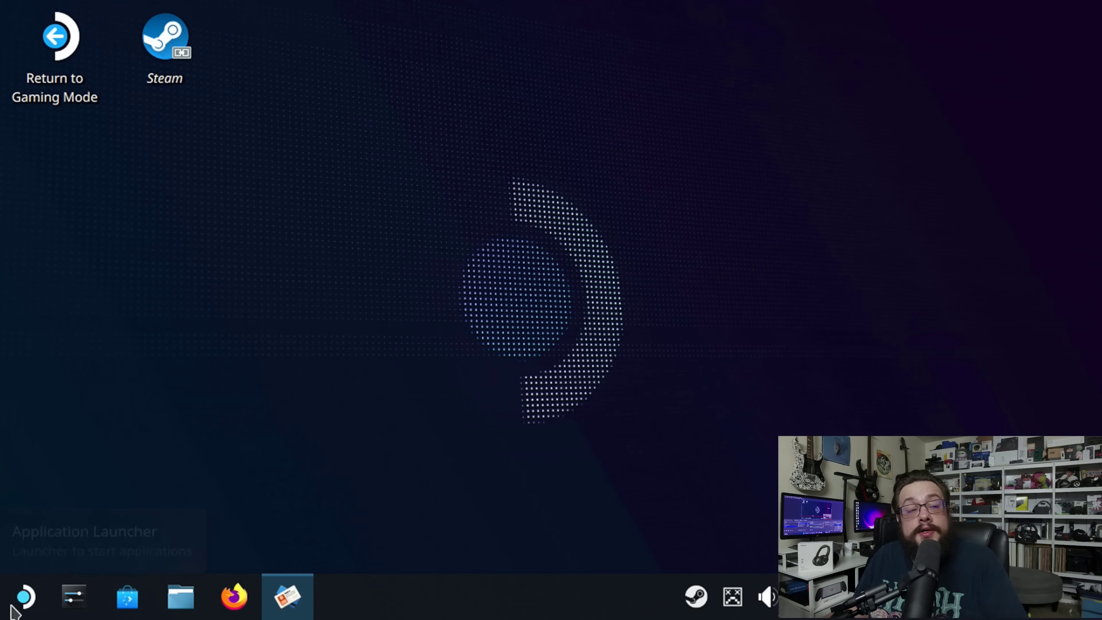
{"action": "left_click", "coordinate": [25, 607]}
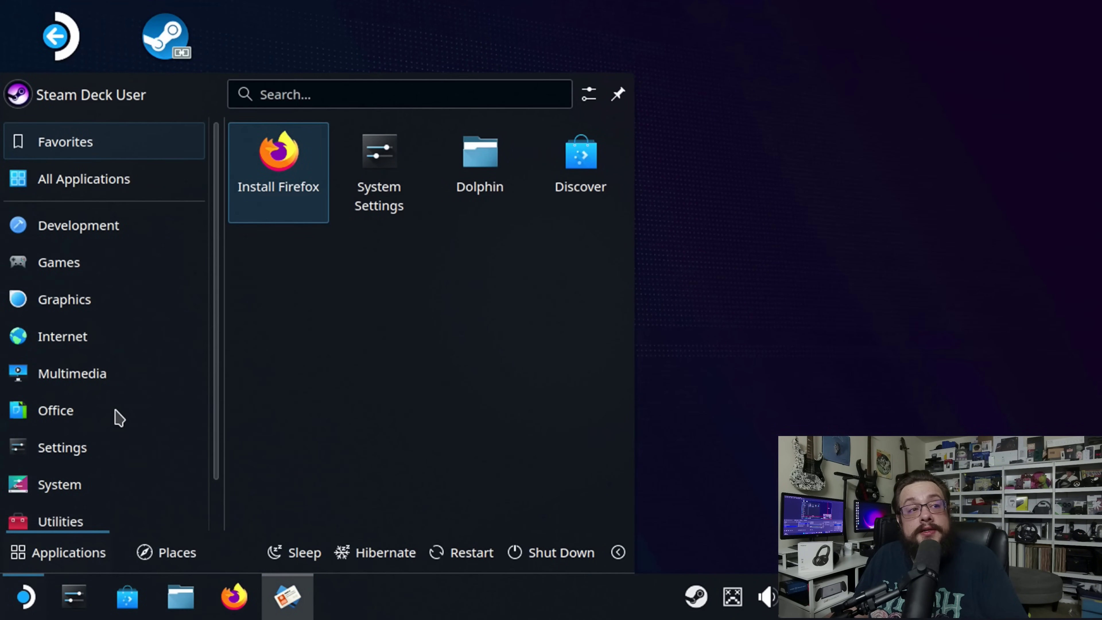
{"action": "mouse_move", "coordinate": [100, 228]}
{"action": "mouse_move", "coordinate": [108, 488]}
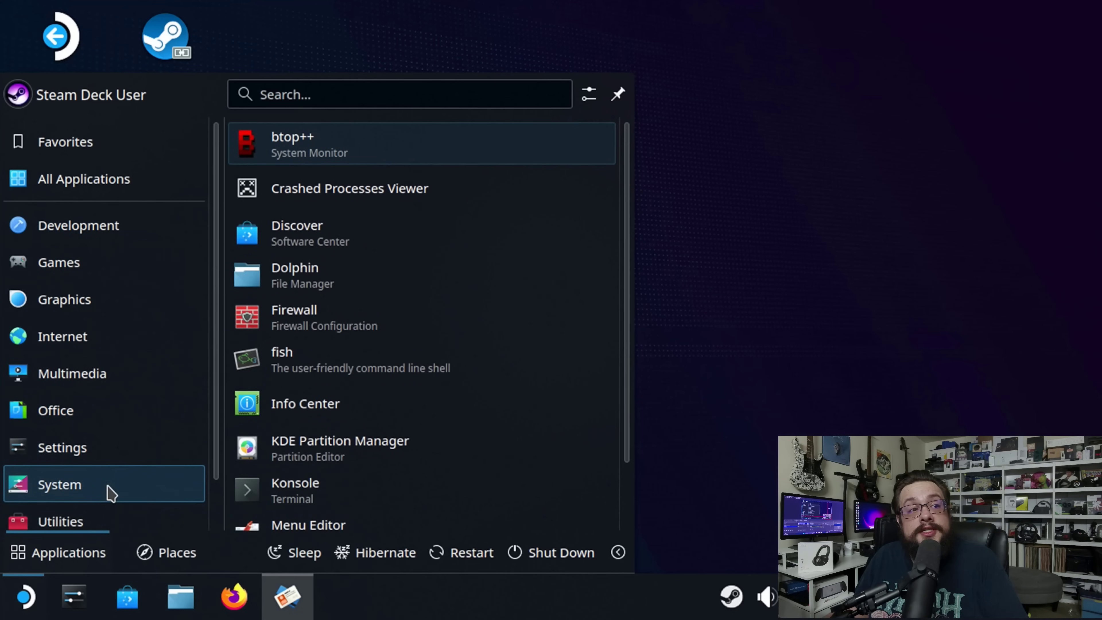
{"action": "left_click", "coordinate": [347, 493]}
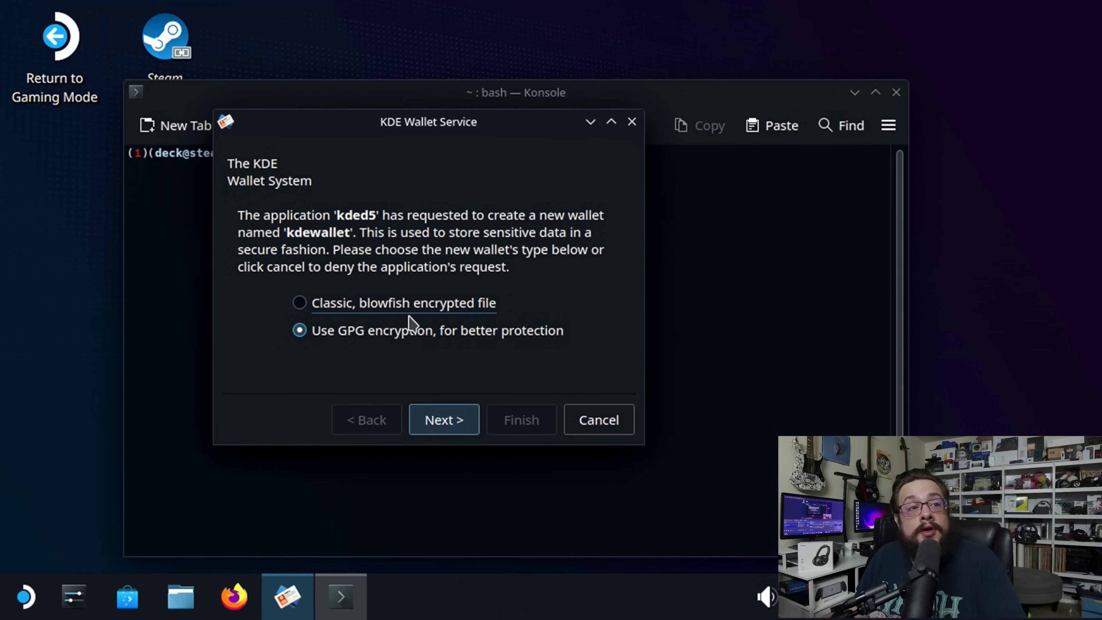
{"action": "left_click", "coordinate": [364, 305]}
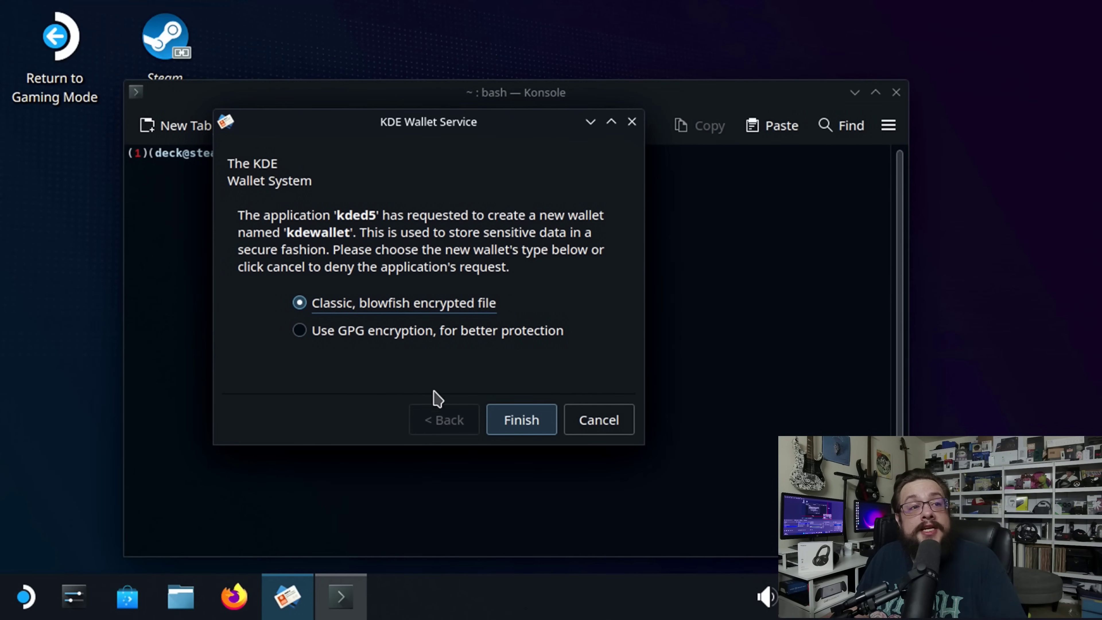
{"action": "left_click", "coordinate": [523, 418]}
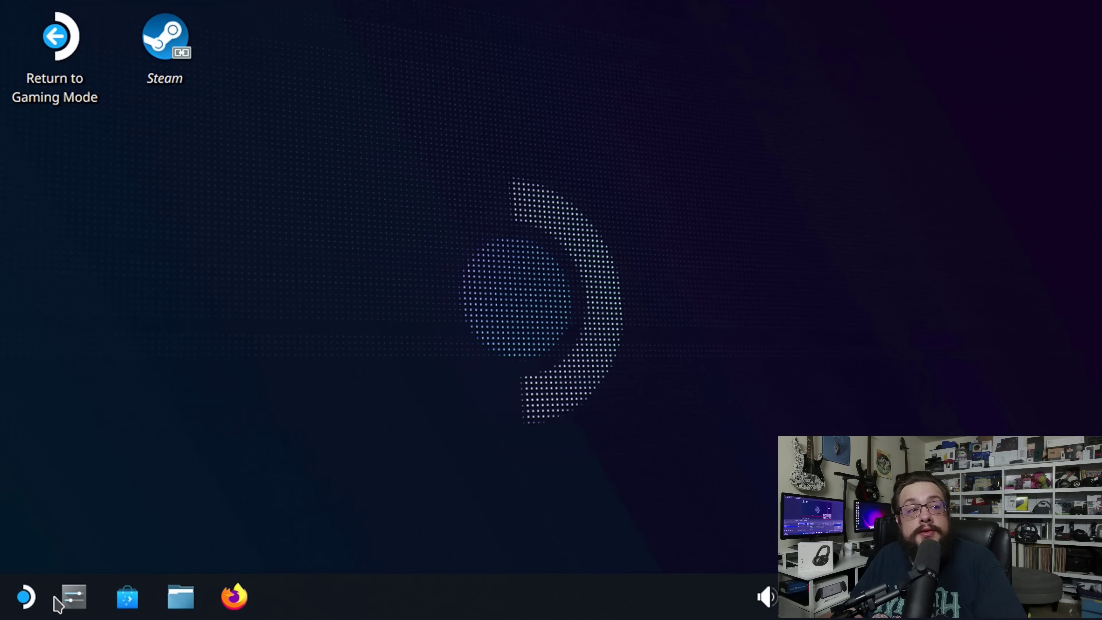
Step: Launch Konsole and git clone the steamos-waydroid-installer repository into the home folder
{"action": "left_click", "coordinate": [25, 598]}
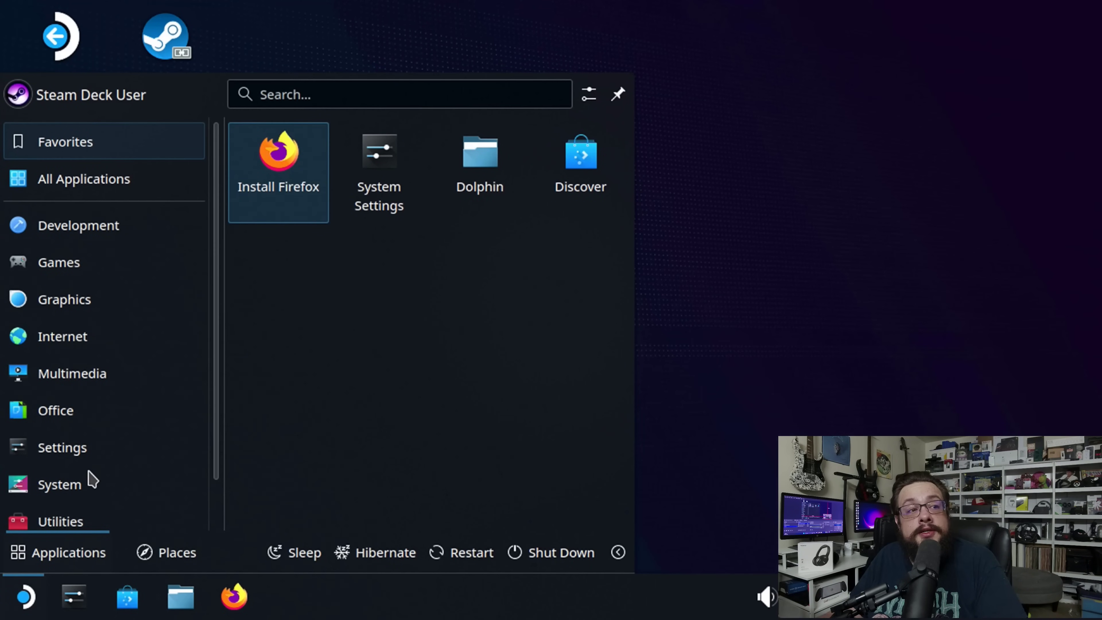
{"action": "mouse_move", "coordinate": [87, 484]}
{"action": "left_click", "coordinate": [250, 494]}
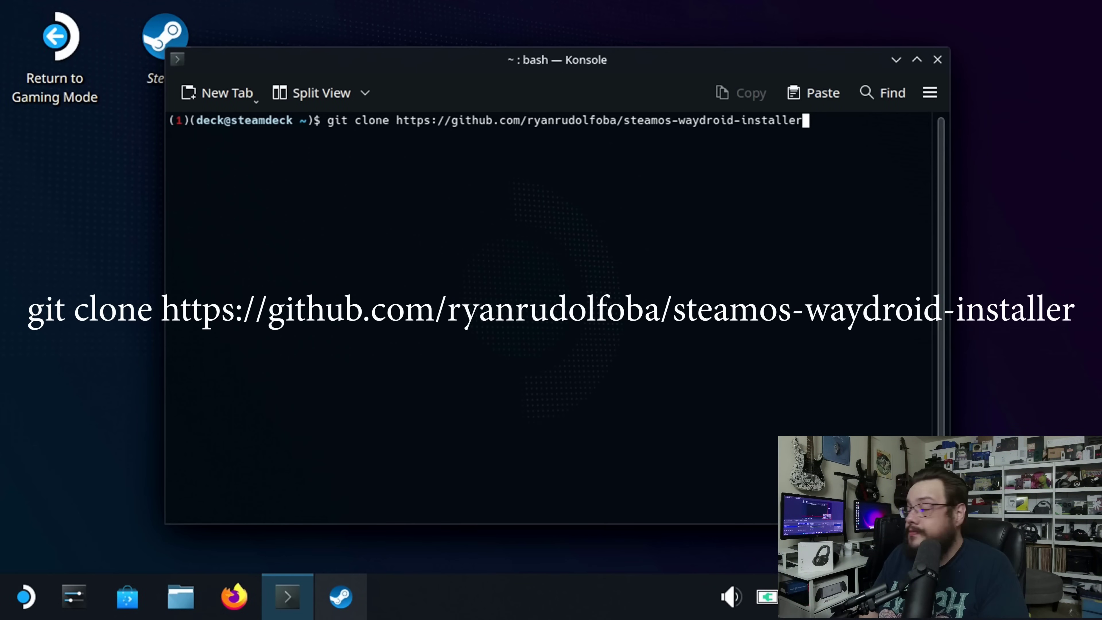
{"action": "key", "text": "Return"}
{"action": "type", "text": "cd steamos-waydroid-installer"}
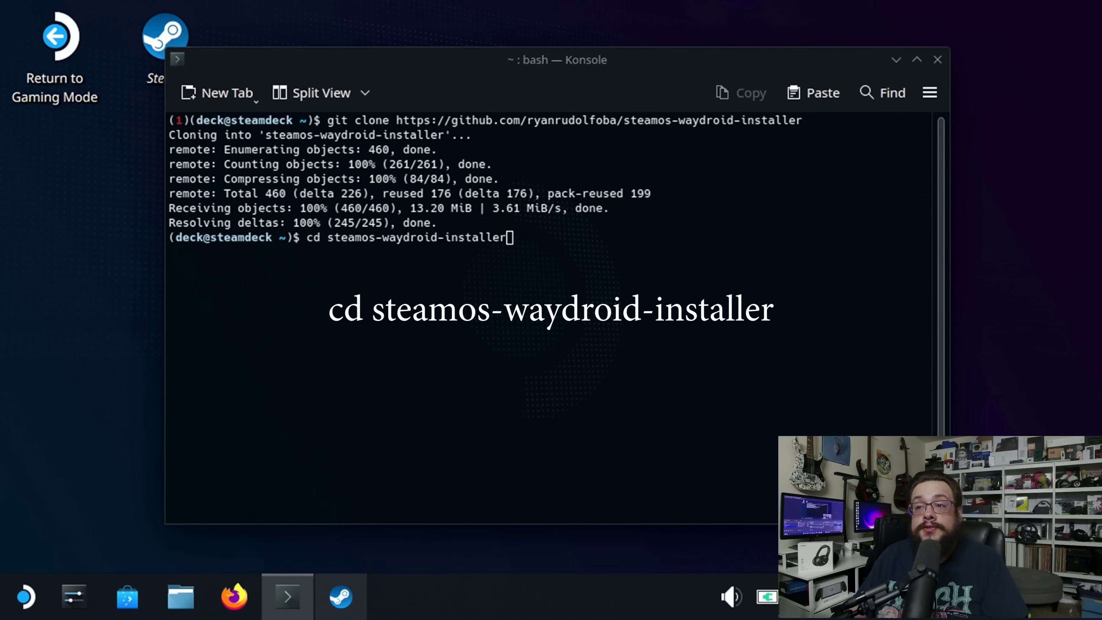
Step: Enter the installer folder and make steamos-waydroid-installer.sh executable with chmod +x
{"action": "key", "text": "Return"}
{"action": "type", "text": "chmod +x steamos-waydroid-installer"}
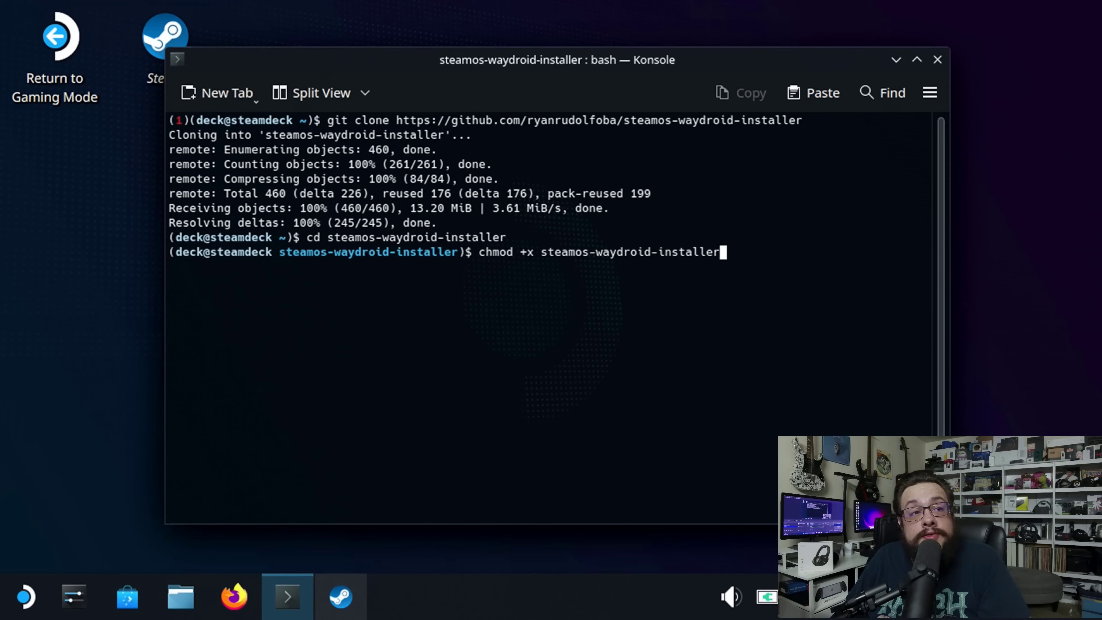
{"action": "key", "text": "Return"}
{"action": "key", "text": "Up"}
{"action": "type", "text": ".sh"}
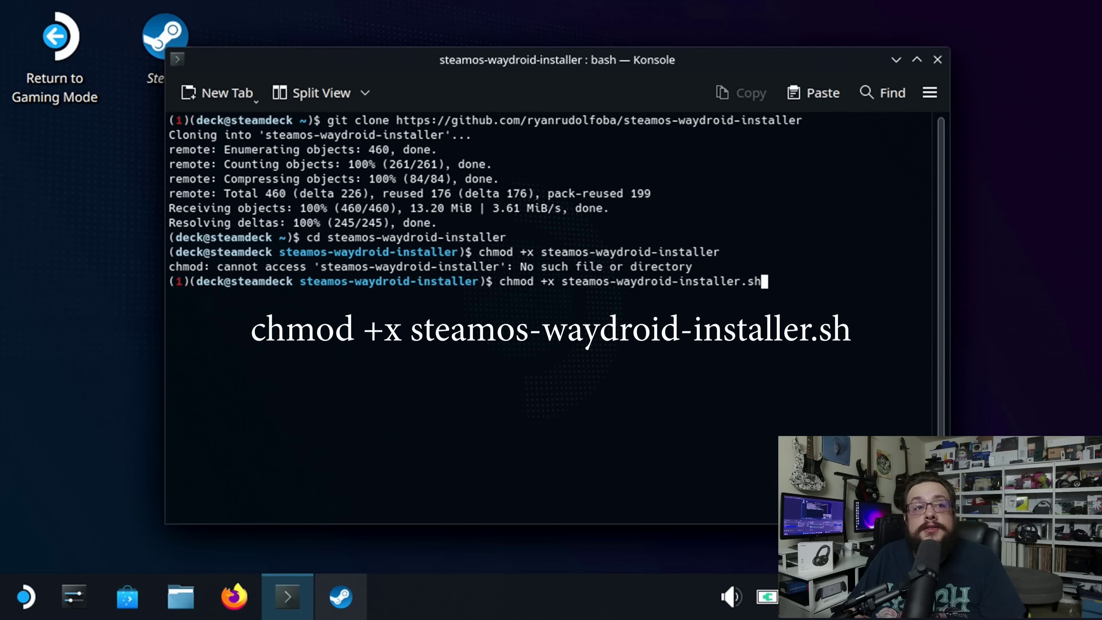
{"action": "key", "text": "Return"}
Step: Correct the run command to ./steamos-waydroid-installer.sh at the prompt
{"action": "left_click_drag", "start_coordinate": [540, 383], "coordinate": [926, 398]}
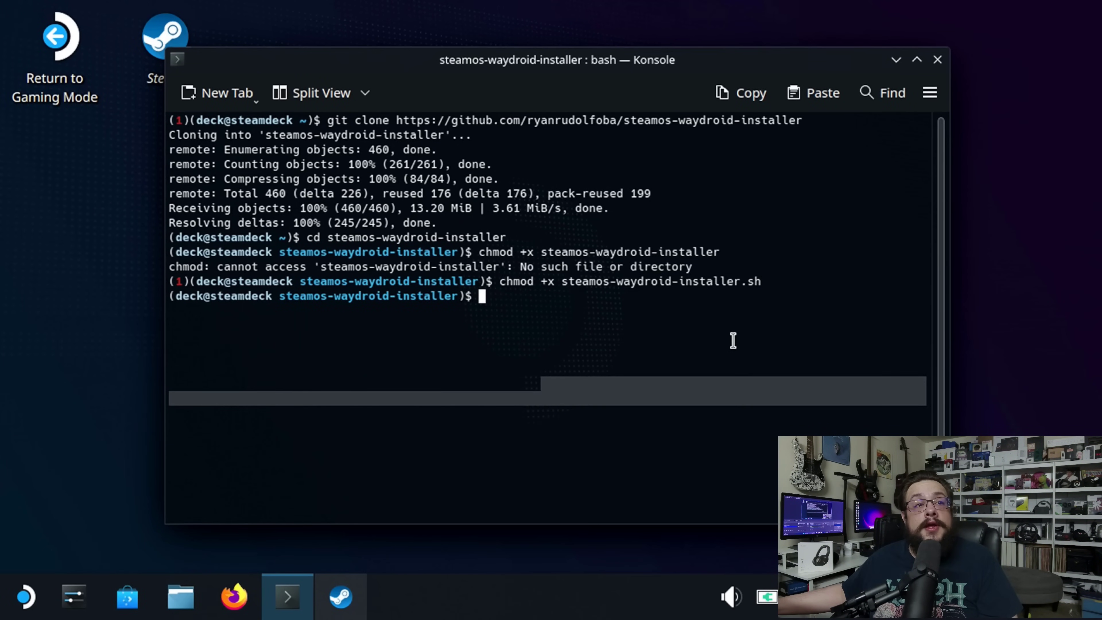
{"action": "type", "text": "steamos-waydroid-installer.sh"}
{"action": "key", "text": "Return"}
{"action": "key", "text": "Up"}
{"action": "key", "text": "Home"}
{"action": "type", "text": "./"}
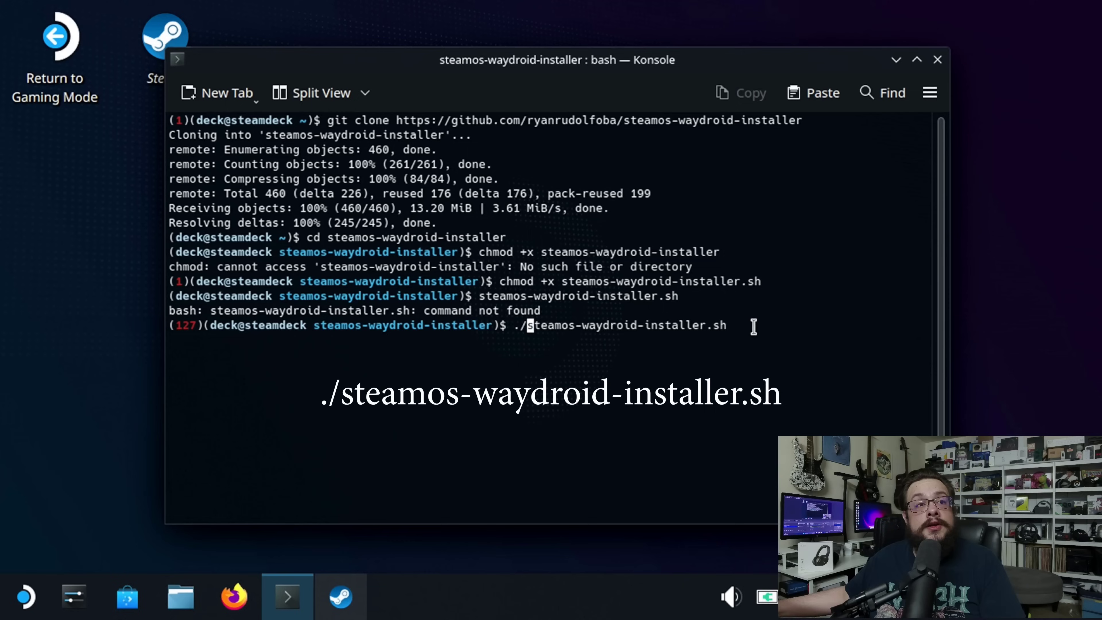
Step: Run ./steamos-waydroid-installer.sh until Waydroid reports a successful install, then close Konsole
{"action": "left_click_drag", "start_coordinate": [754, 326], "coordinate": [779, 315]}
{"action": "left_click", "coordinate": [768, 345]}
{"action": "key", "text": "Return"}
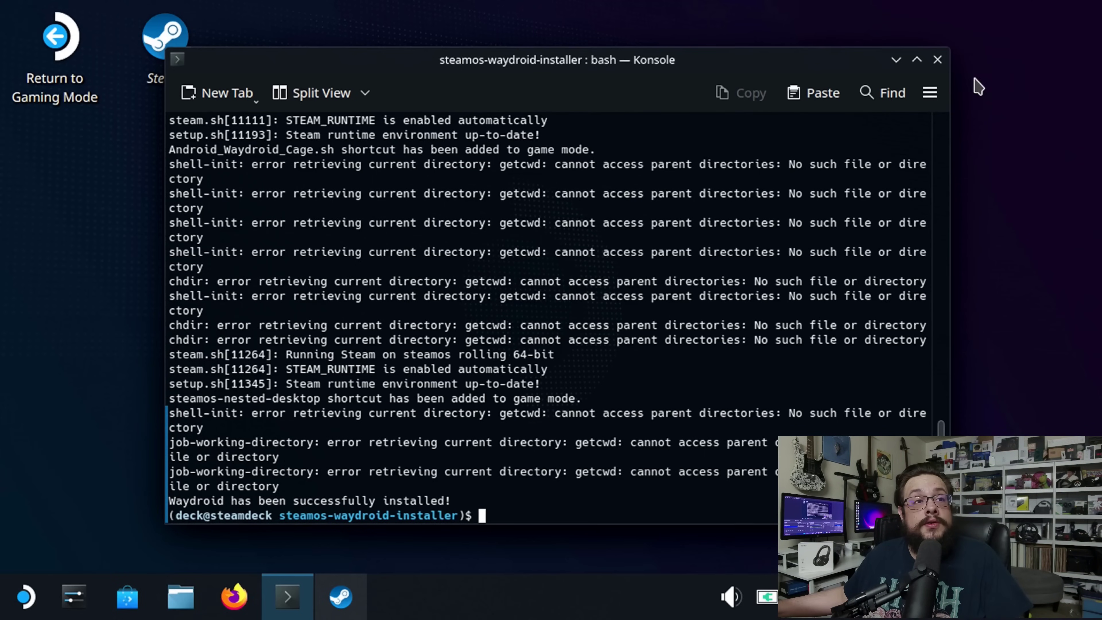
{"action": "left_click", "coordinate": [937, 59]}
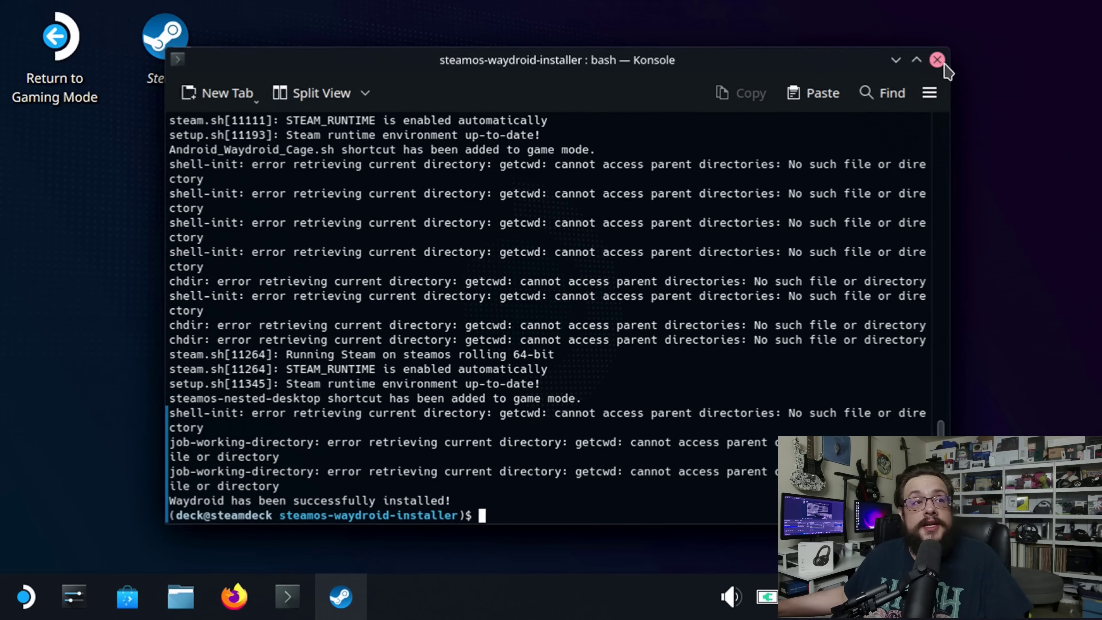
Step: Return to Gaming Mode, open the Library's Non-Steam tab, and add Google Chrome
{"action": "left_click", "coordinate": [35, 62]}
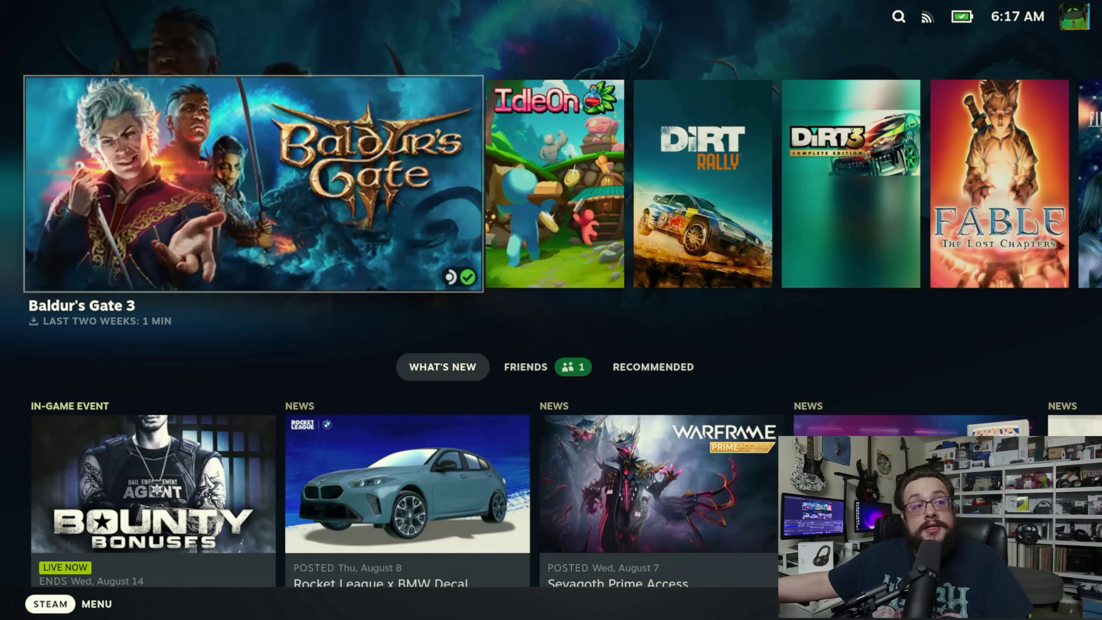
{"action": "key", "text": "super"}
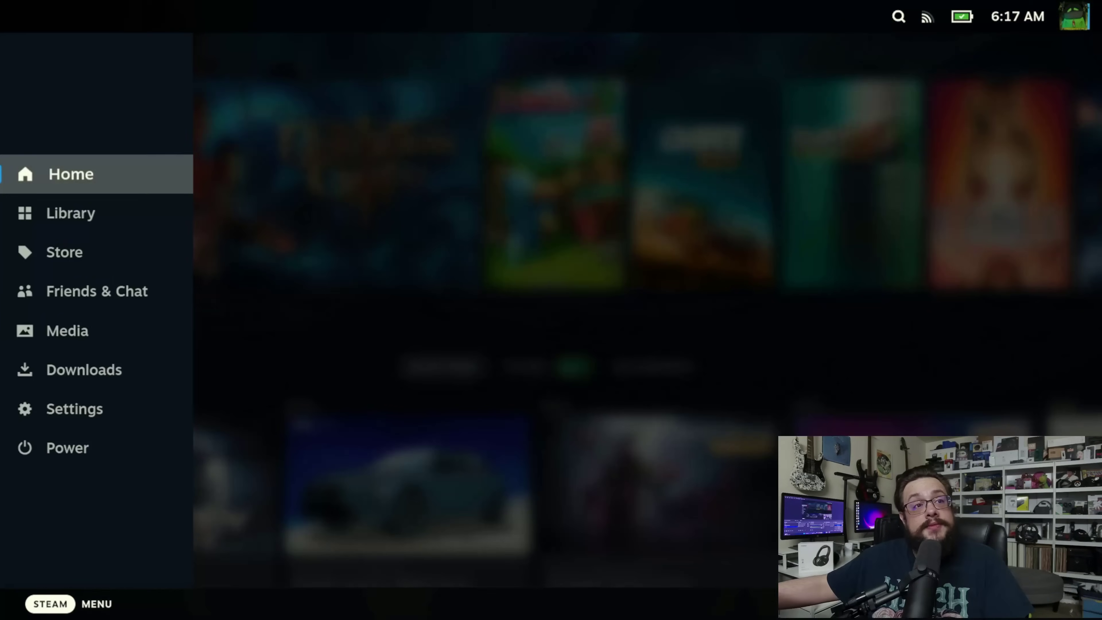
{"action": "key", "text": "Down"}
{"action": "key", "text": "Return"}
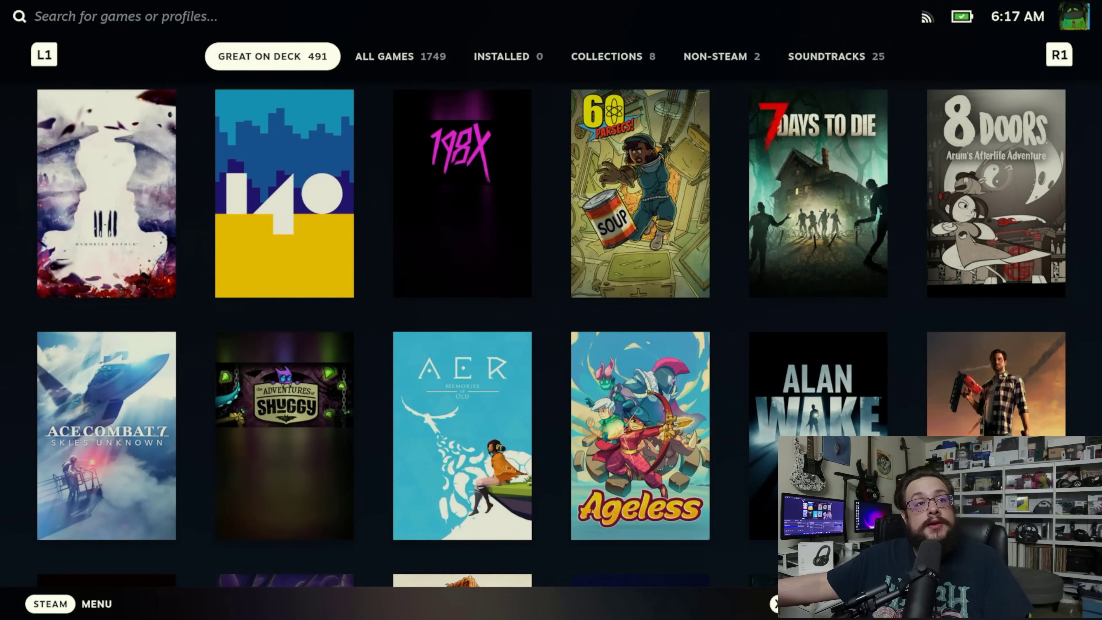
{"action": "key", "text": "Page_Down"}
{"action": "key", "text": "Page_Down"}
{"action": "key", "text": "Page_Down"}
{"action": "key", "text": "Page_Down"}
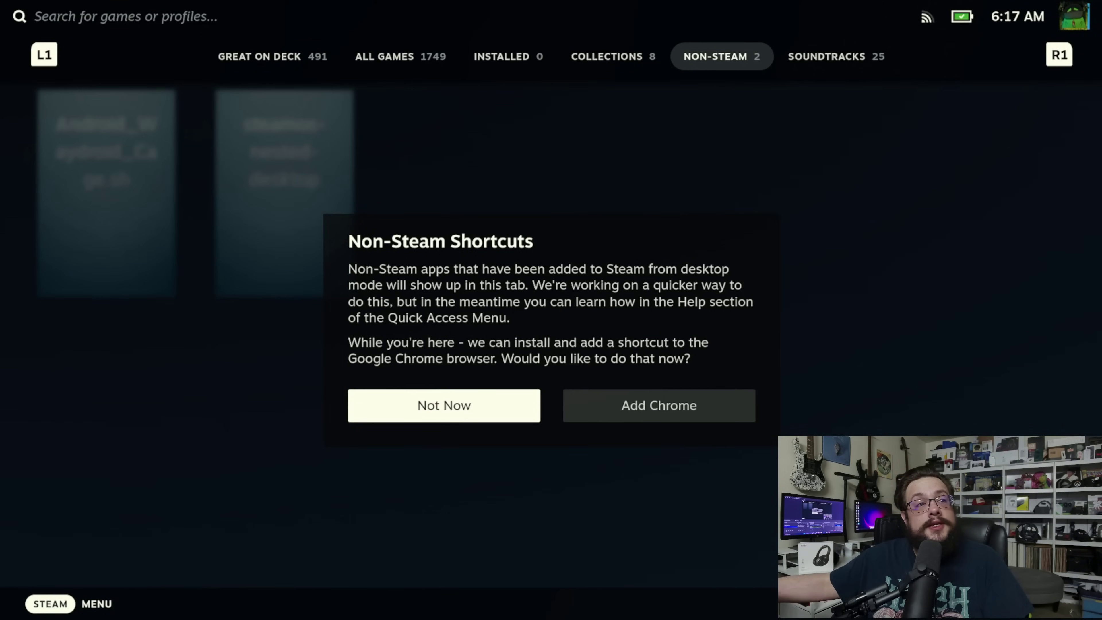
{"action": "key", "text": "Right"}
{"action": "key", "text": "Return"}
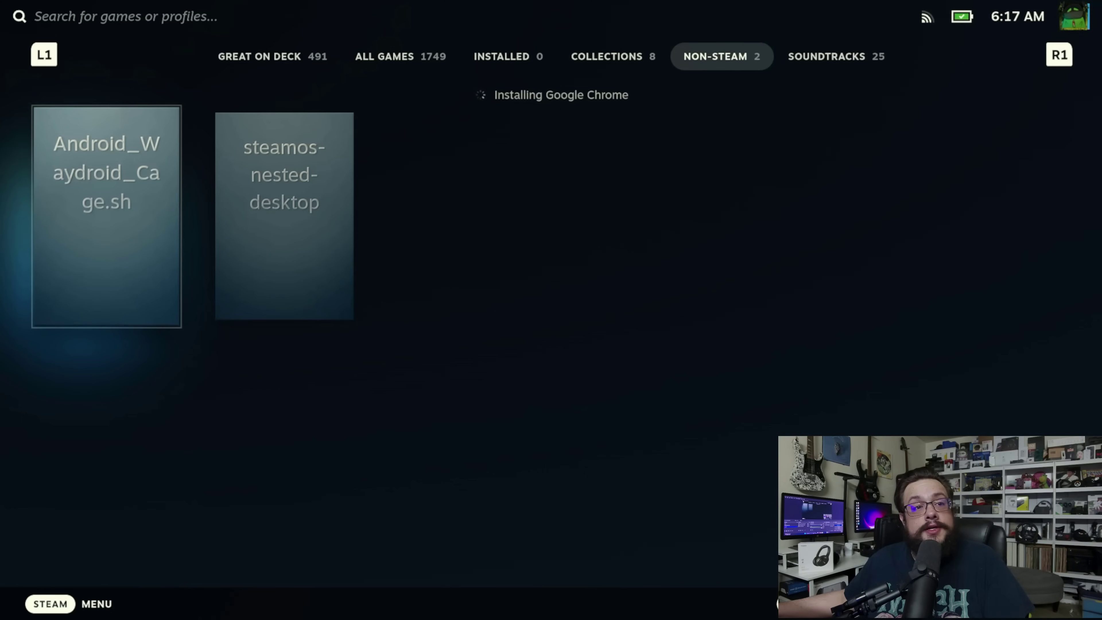
Step: Open Android_Waydroid_Cage.sh's controller layout and reach its action sets section
{"action": "key", "text": "Return"}
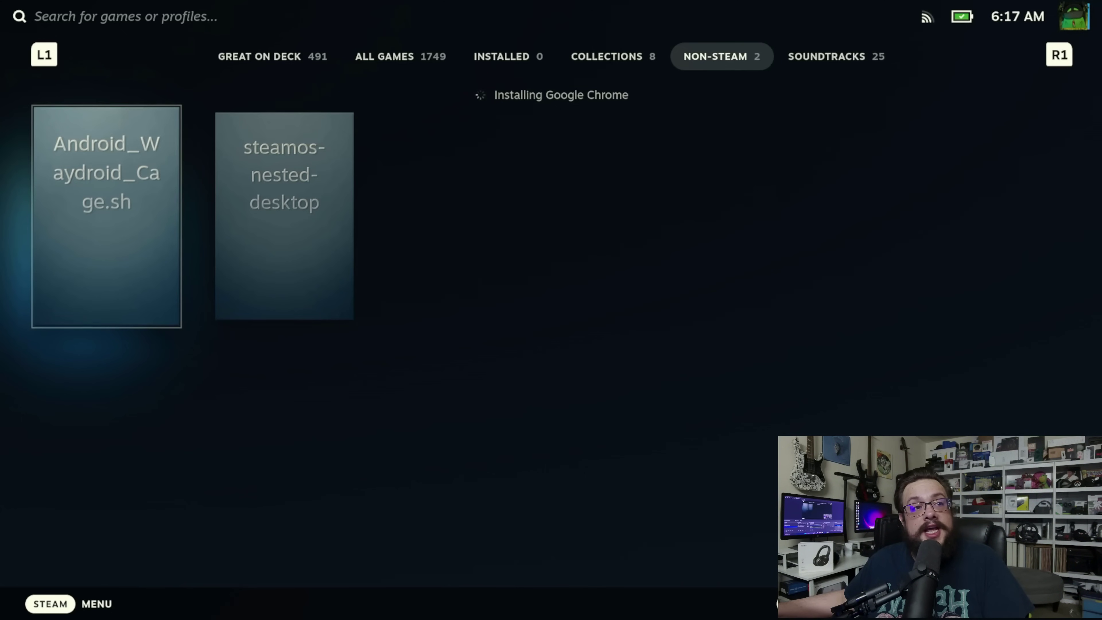
{"action": "key", "text": "Right"}
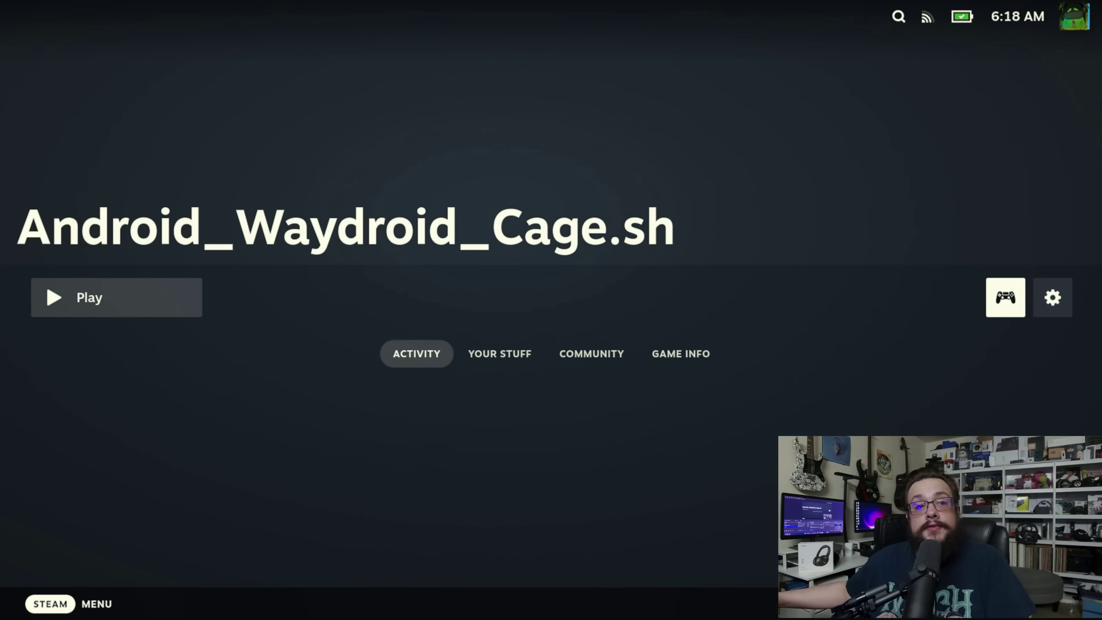
{"action": "key", "text": "Return"}
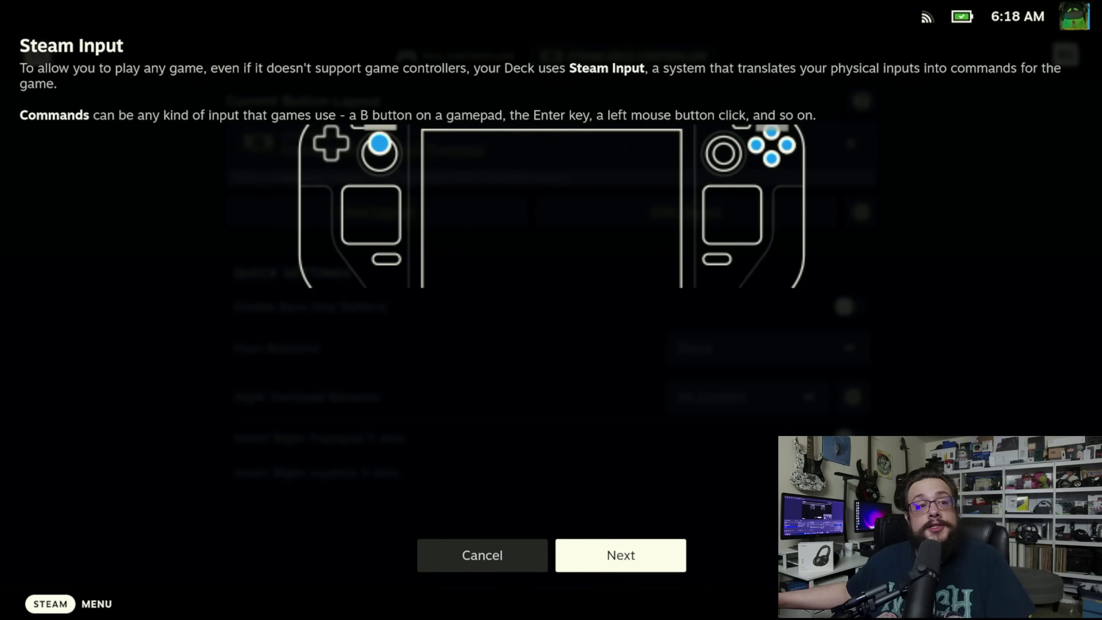
{"action": "key", "text": "Escape"}
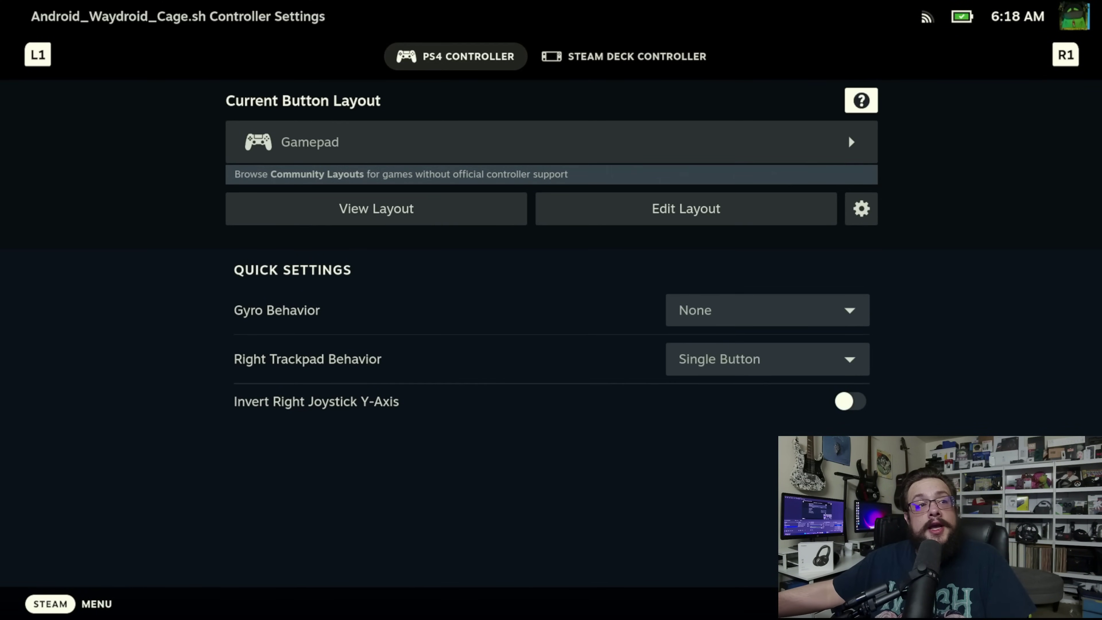
{"action": "key", "text": "Down"}
{"action": "key", "text": "Down"}
{"action": "key", "text": "Return"}
{"action": "key", "text": "Down"}
{"action": "key", "text": "Down"}
{"action": "key", "text": "Down"}
{"action": "key", "text": "Down"}
{"action": "key", "text": "Down"}
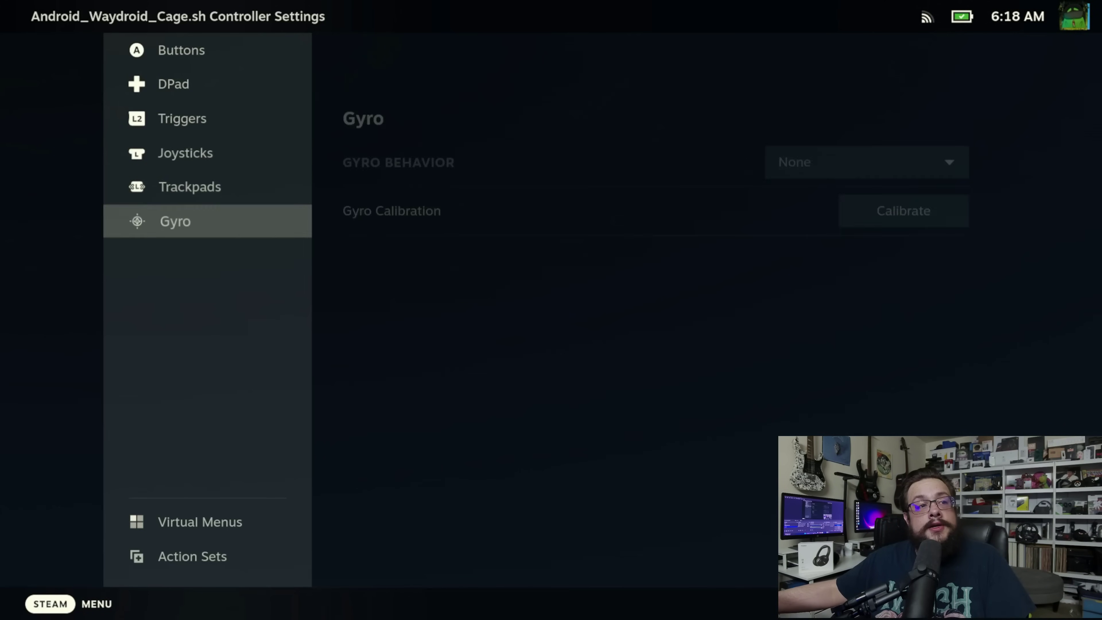
{"action": "key", "text": "Down"}
{"action": "key", "text": "Down"}
Step: Add an Always-On Touchscreen Native Support command to the Default action set
{"action": "key", "text": "Right"}
{"action": "key", "text": "Return"}
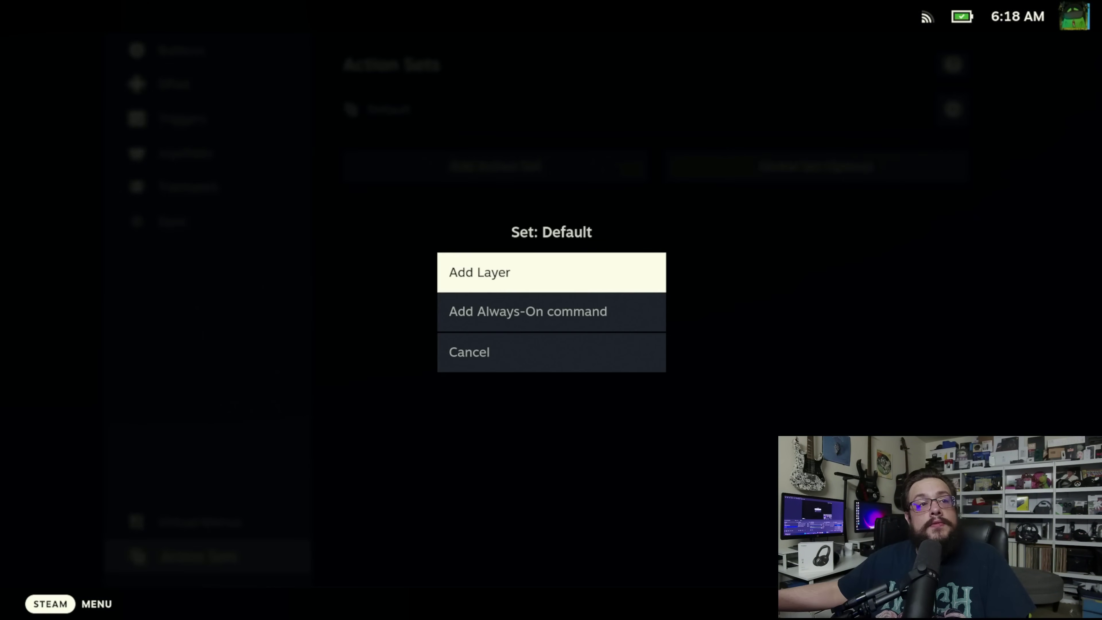
{"action": "key", "text": "Down"}
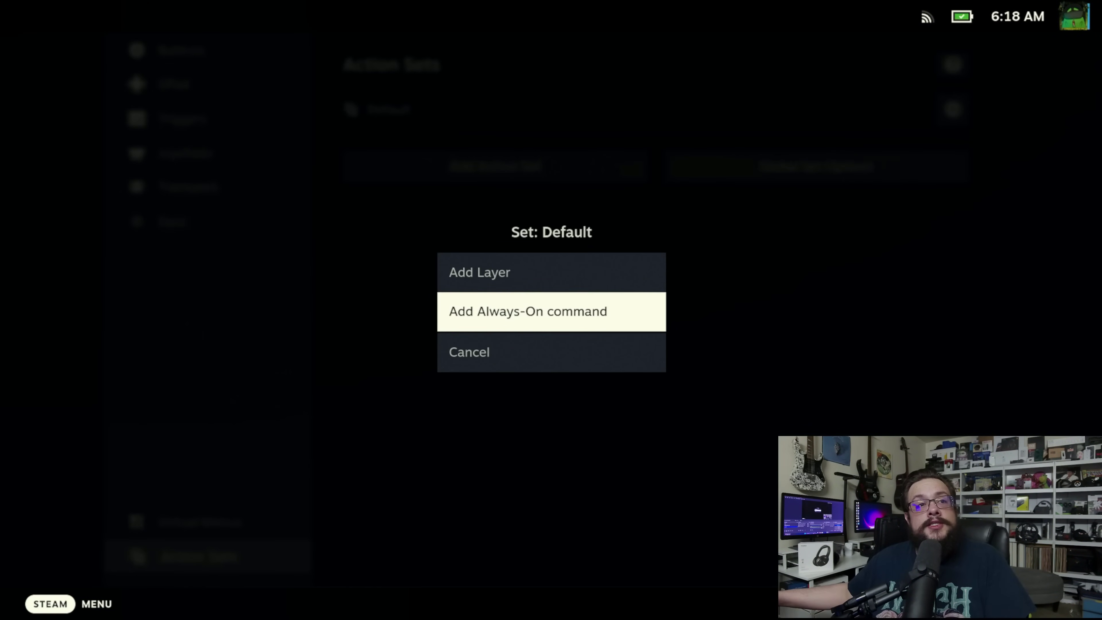
{"action": "key", "text": "Return"}
{"action": "key", "text": "Return"}
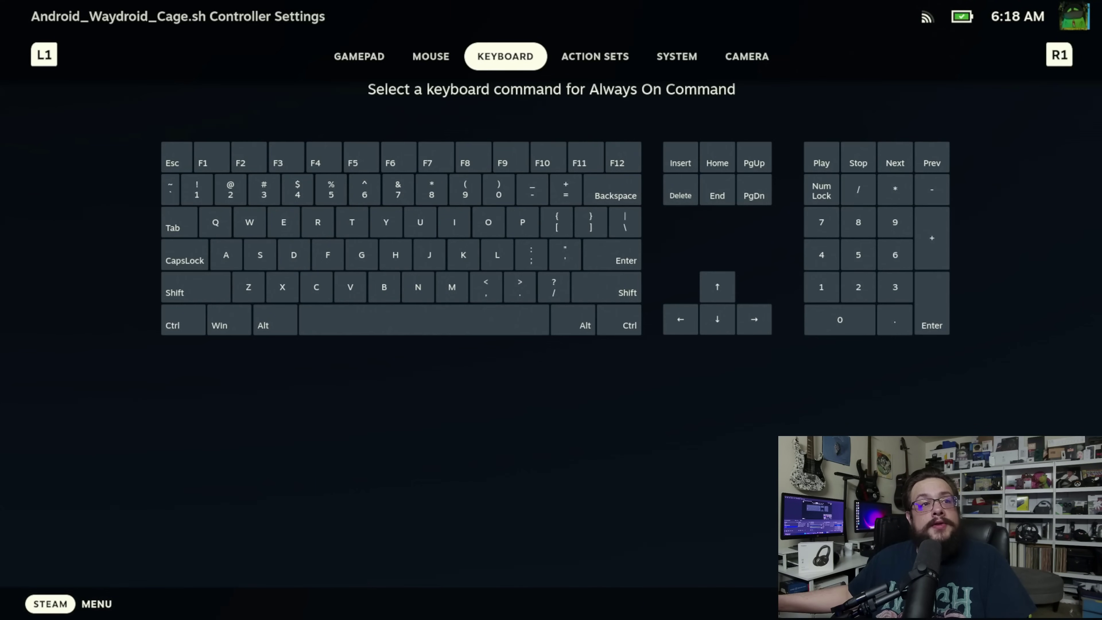
{"action": "key", "text": "Page_Down"}
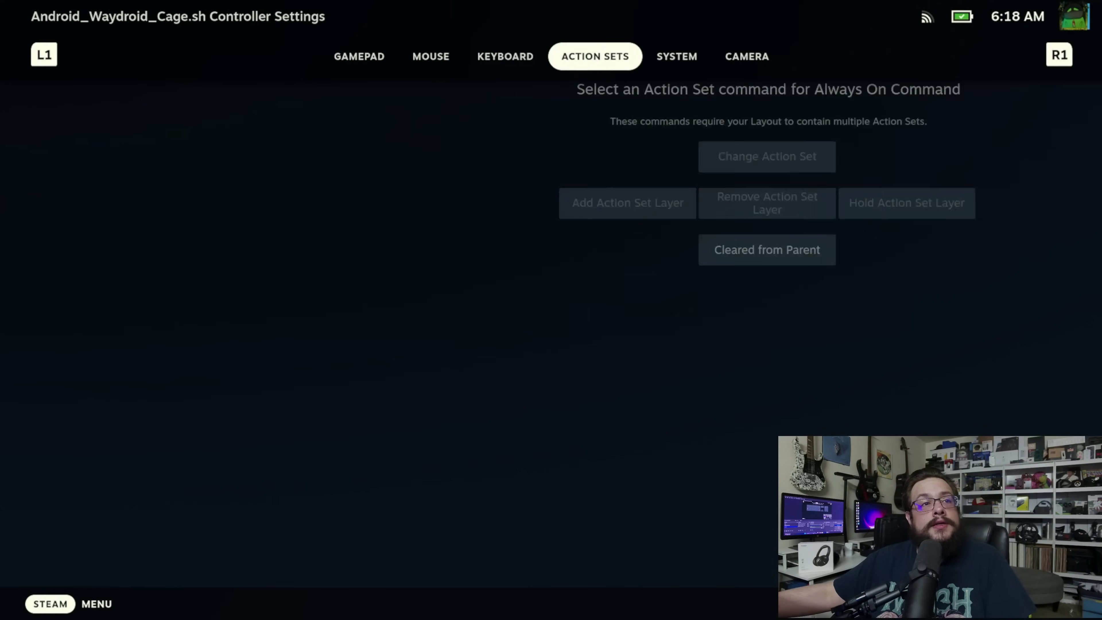
{"action": "key", "text": "Page_Down"}
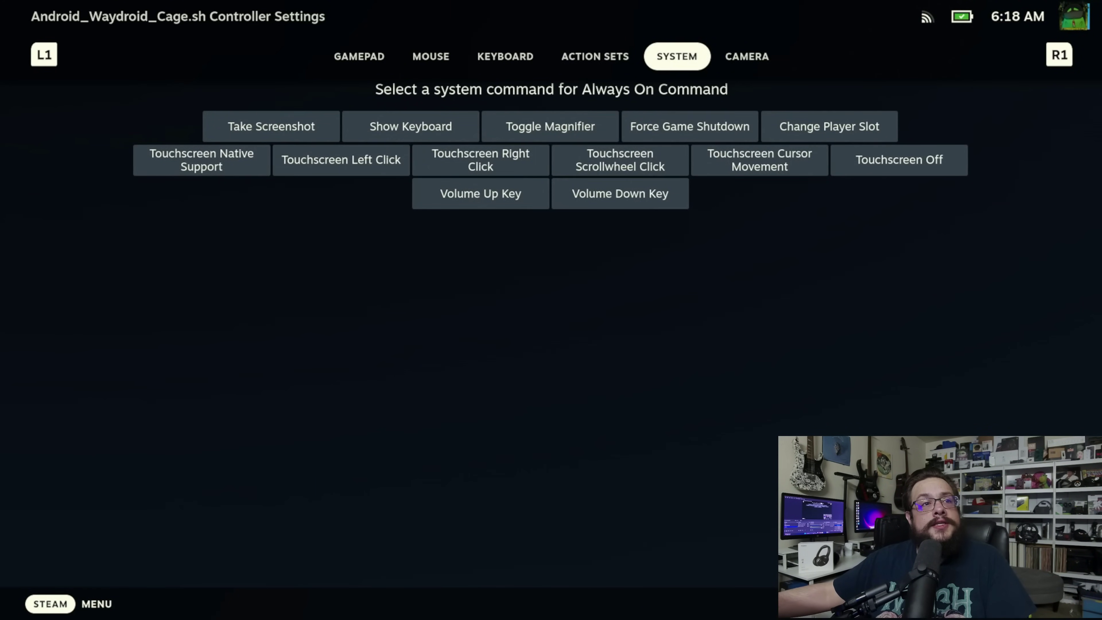
{"action": "key", "text": "Down"}
{"action": "key", "text": "Down"}
{"action": "key", "text": "Left"}
{"action": "key", "text": "Left"}
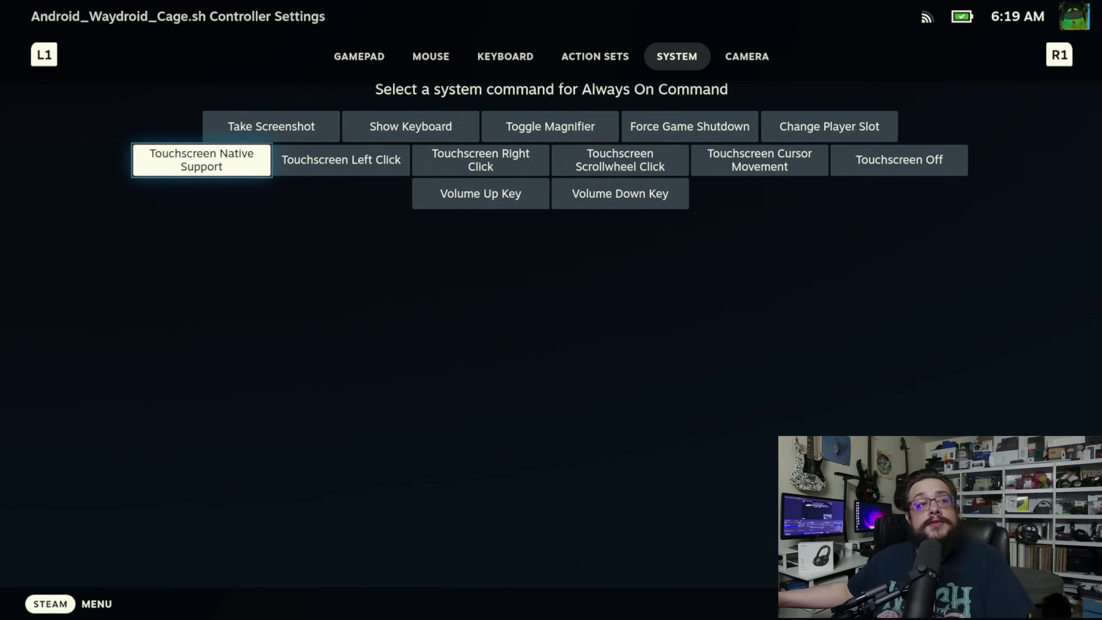
{"action": "key", "text": "Return"}
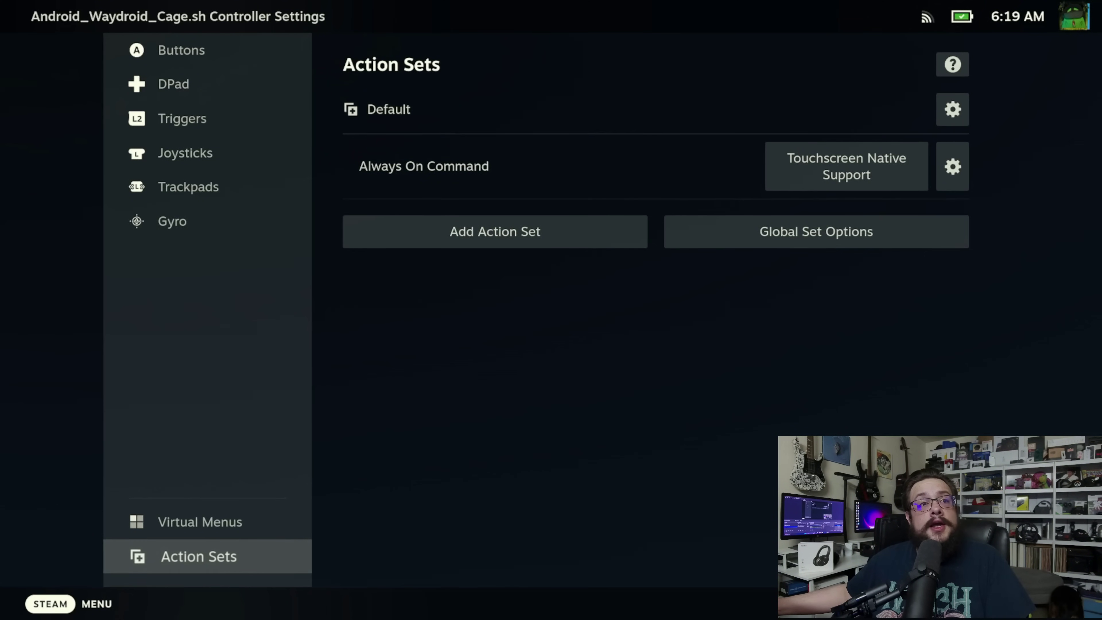
{"action": "key", "text": "Escape"}
{"action": "key", "text": "Escape"}
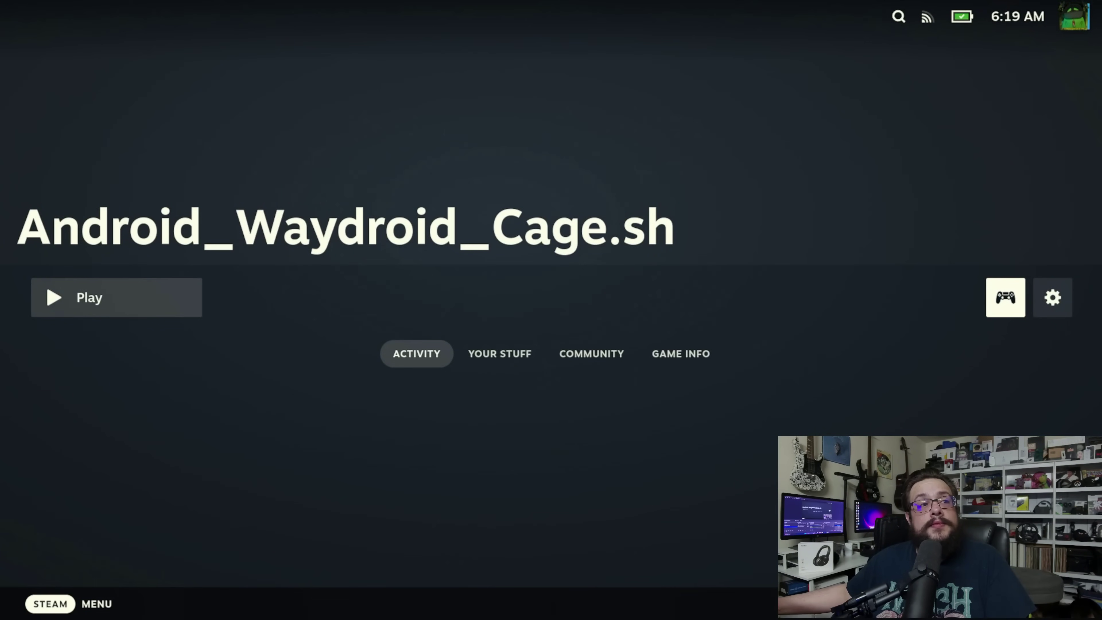
Step: Play Android_Waydroid_Cage.sh and accept the External Controller Translation notice
{"action": "key", "text": "Left"}
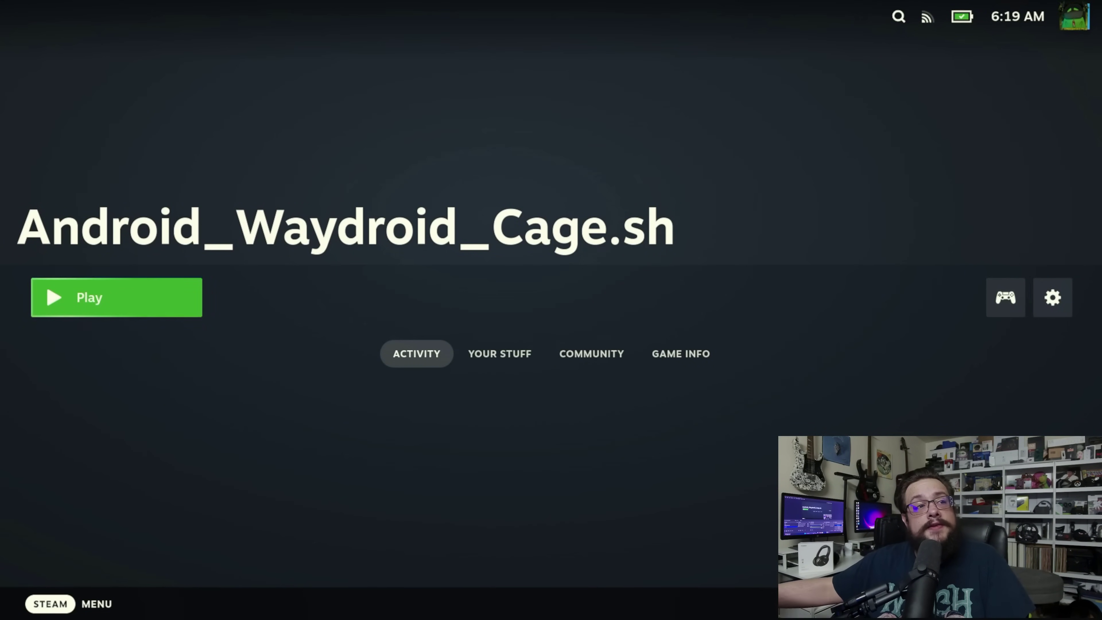
{"action": "key", "text": "Return"}
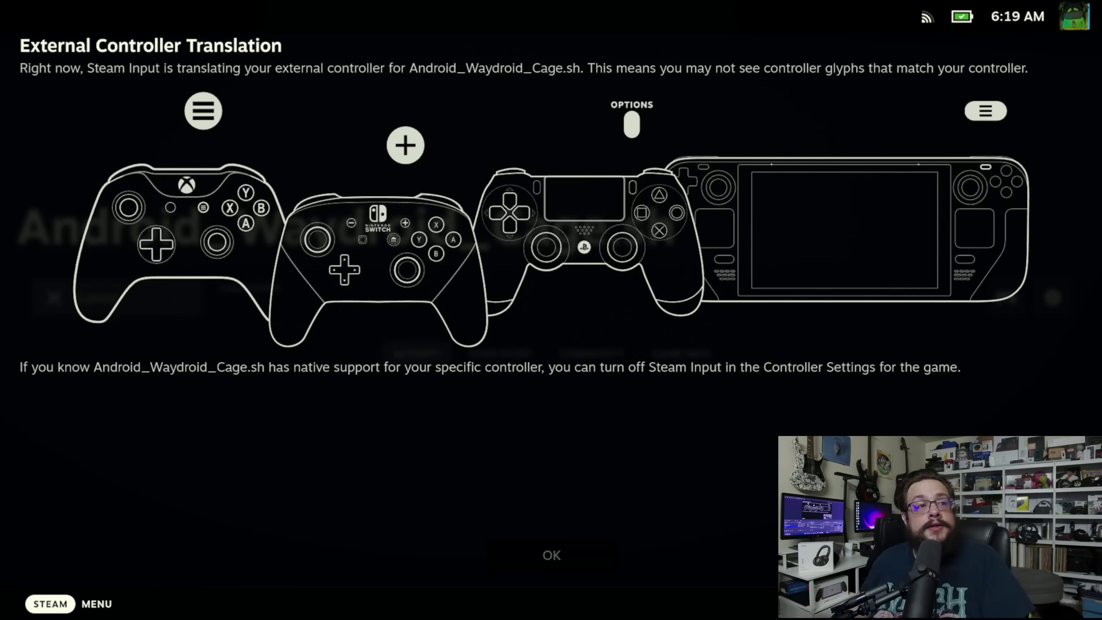
{"action": "key", "text": "Return"}
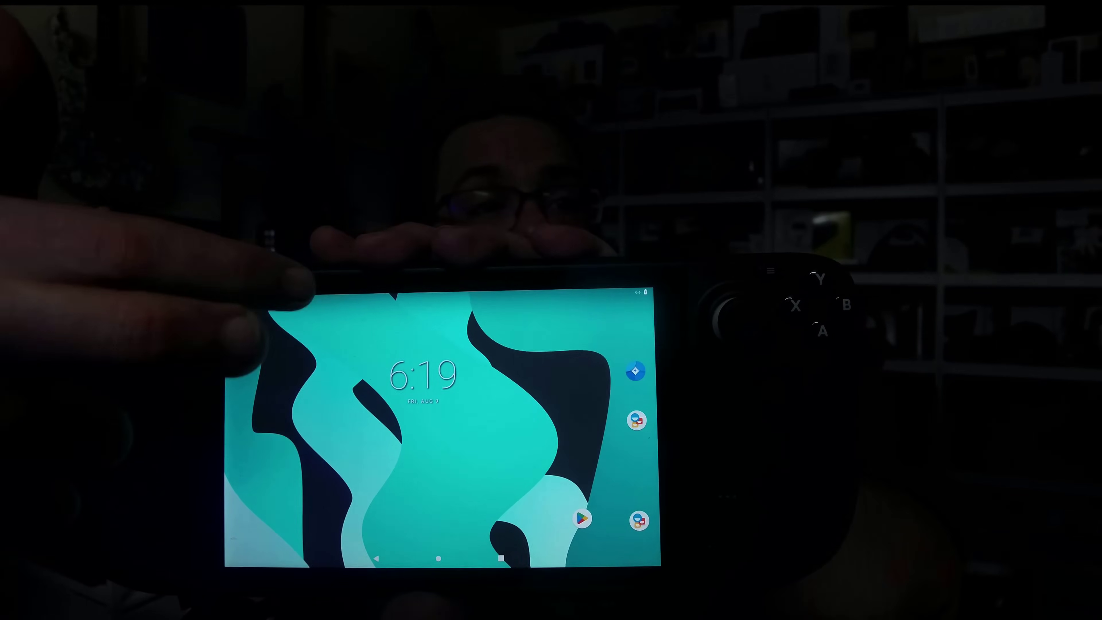
Step: Swipe up on the Android home screen to reveal the app drawer
{"action": "mouse_move", "coordinate": [369, 430]}
{"action": "left_mouse_down"}
{"action": "mouse_move", "coordinate": [369, 352]}
{"action": "mouse_move", "coordinate": [307, 308]}
{"action": "mouse_move", "coordinate": [303, 442]}
{"action": "left_mouse_up"}
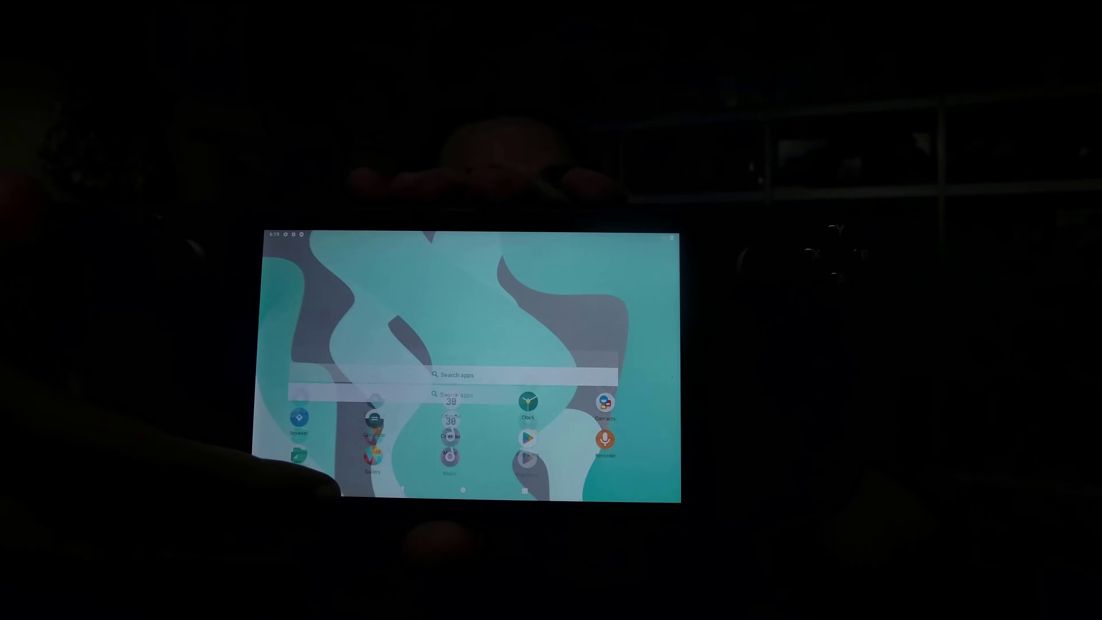